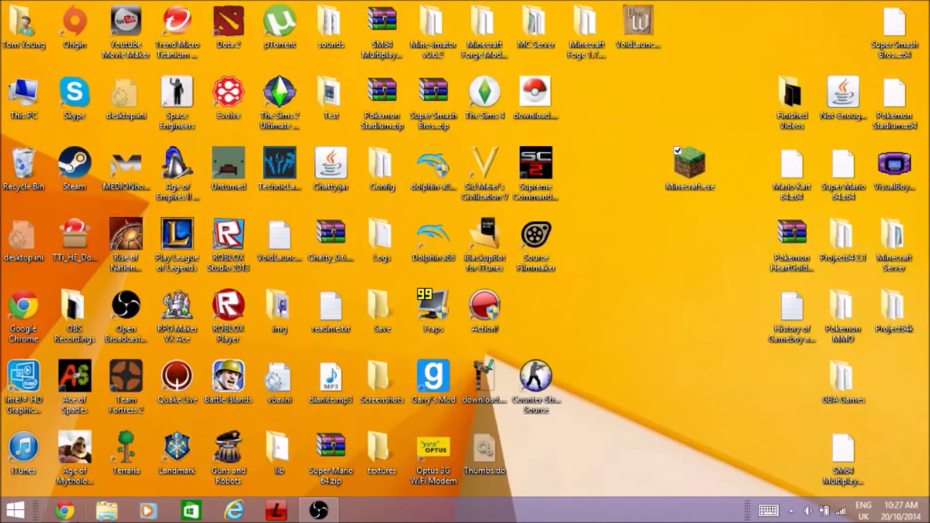
- Open Chrome and search Google for pixelmon.mod
left_click(64, 510)
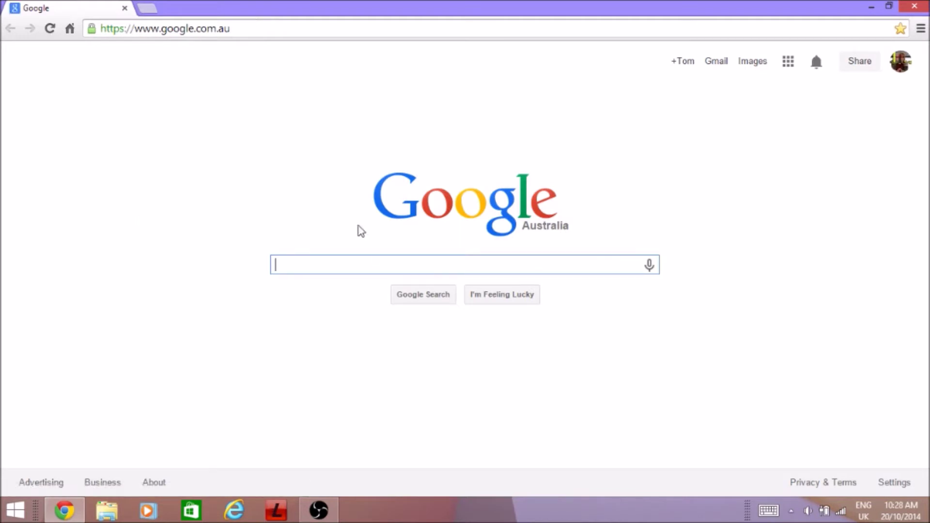
type("pi")
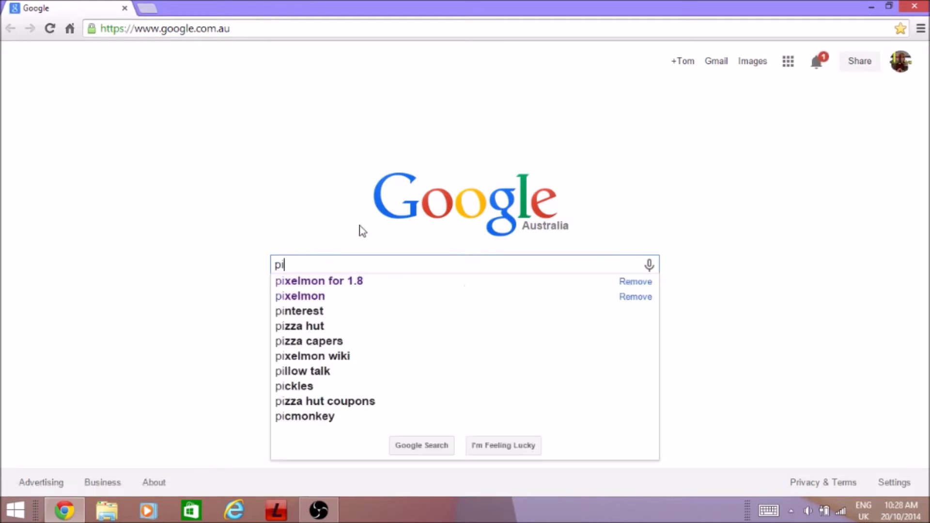
type("xe")
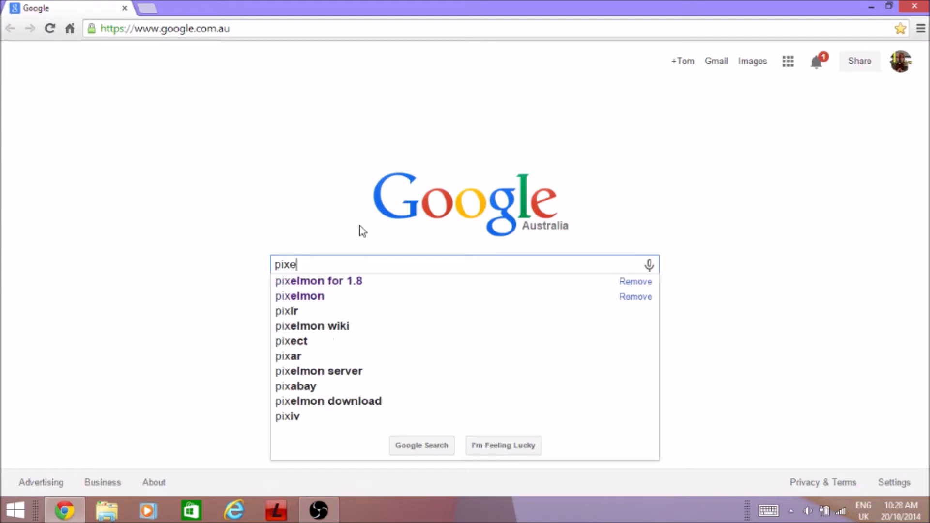
type("lmon")
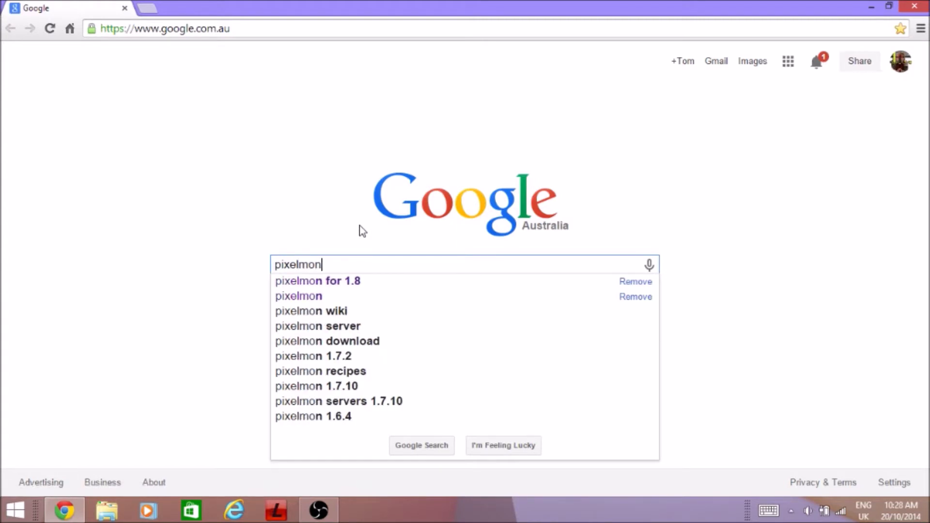
type(".")
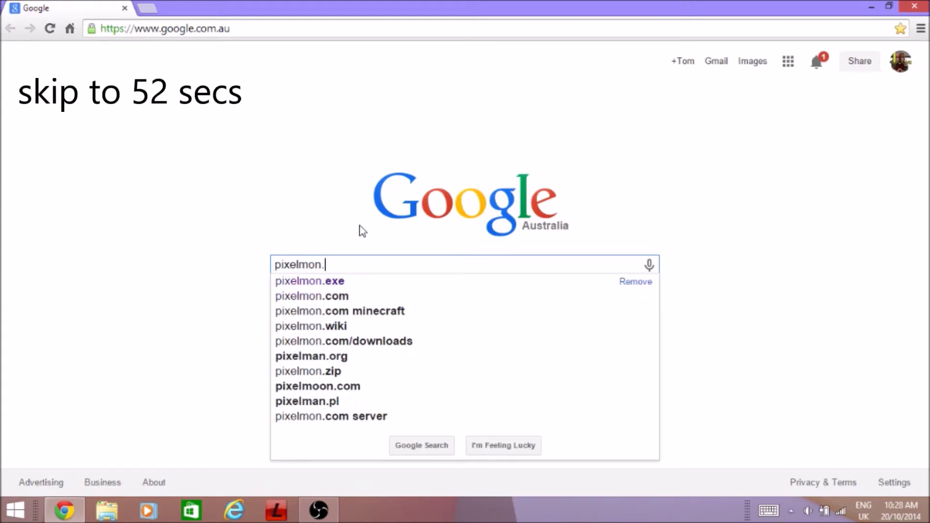
type("mo")
key("BackSpace")
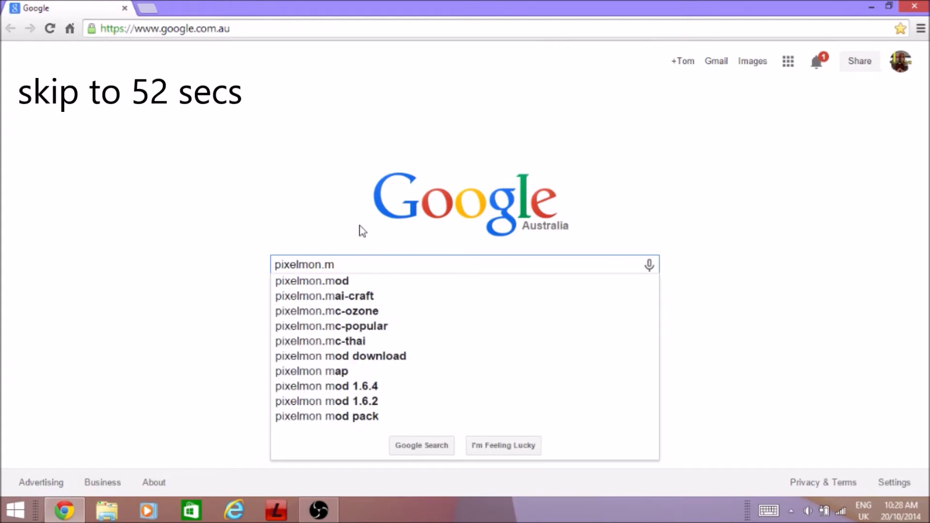
left_click(358, 281)
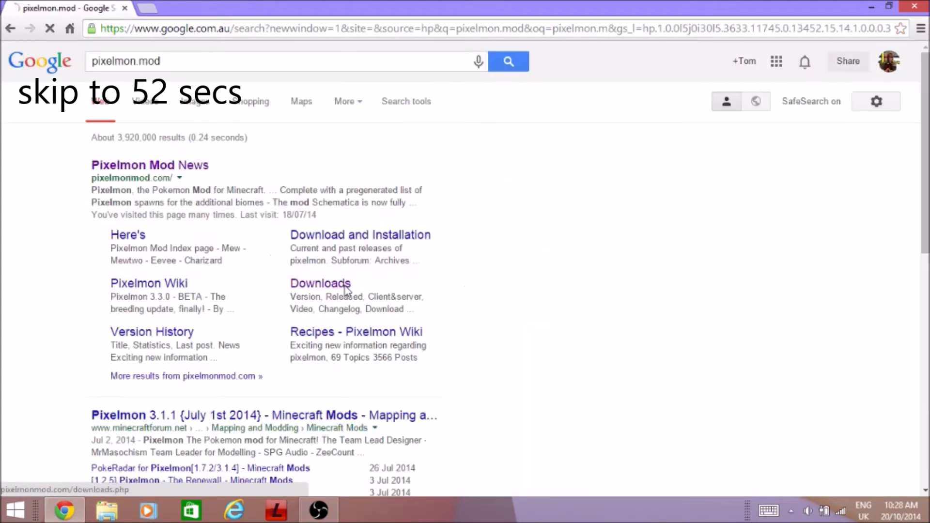
left_click(179, 61)
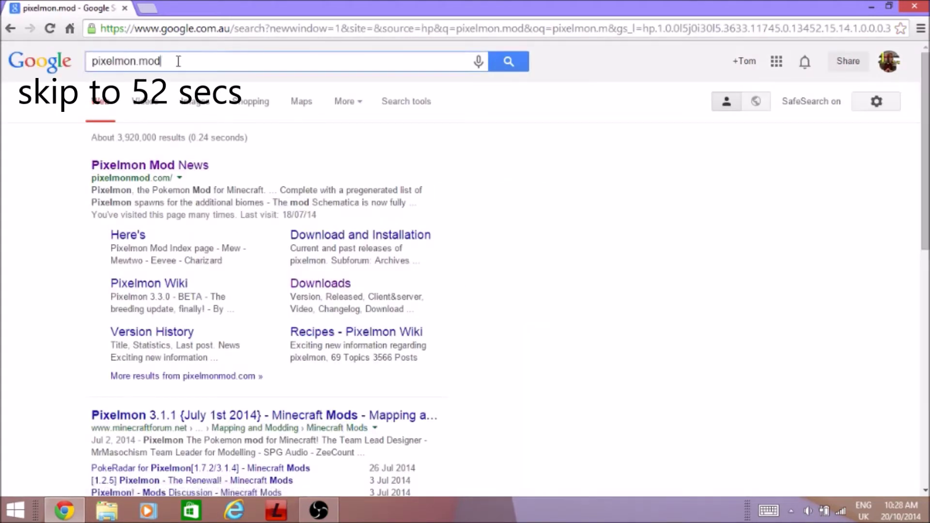
key("BackSpace")
key("BackSpace")
key("BackSpace")
key("BackSpace")
type("n")
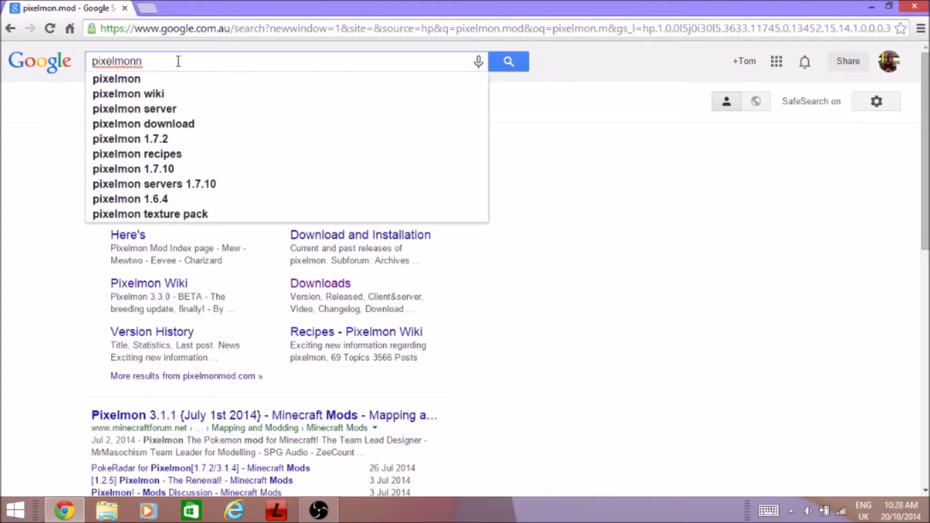
key("BackSpace")
key("BackSpace")
key("BackSpace")
key("BackSpace")
key("BackSpace")
key("BackSpace")
key("BackSpace")
key("BackSpace")
key("BackSpace")
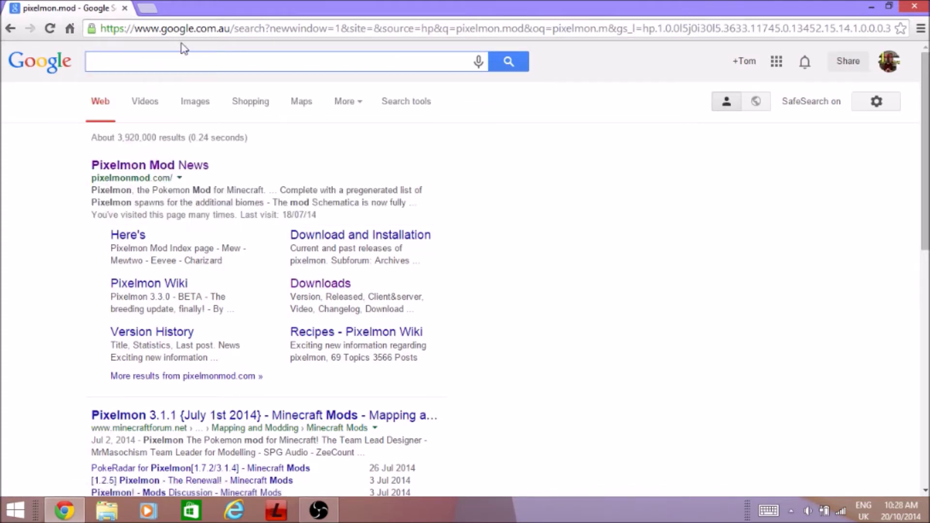
- Go to the website pixelmonmod.com
left_click(163, 31)
key("BackSpace")
type("pixe")
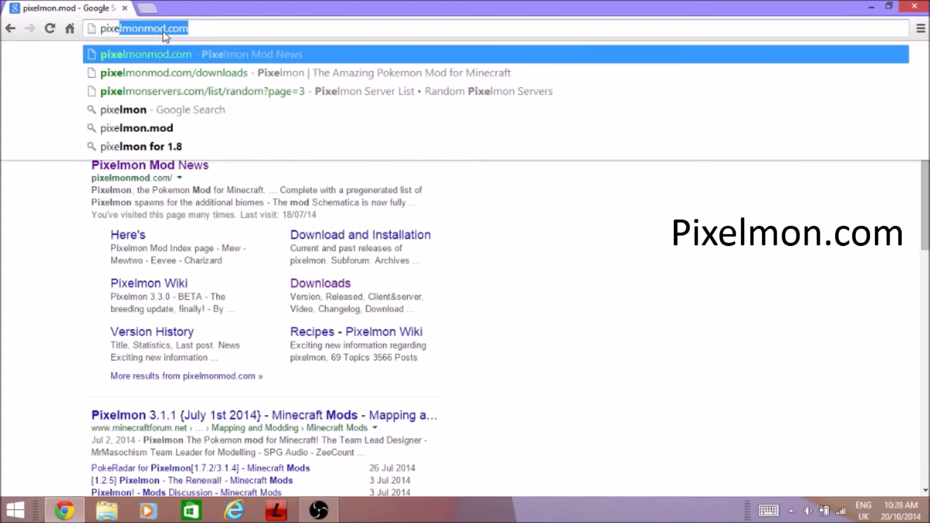
type("lmonmod")
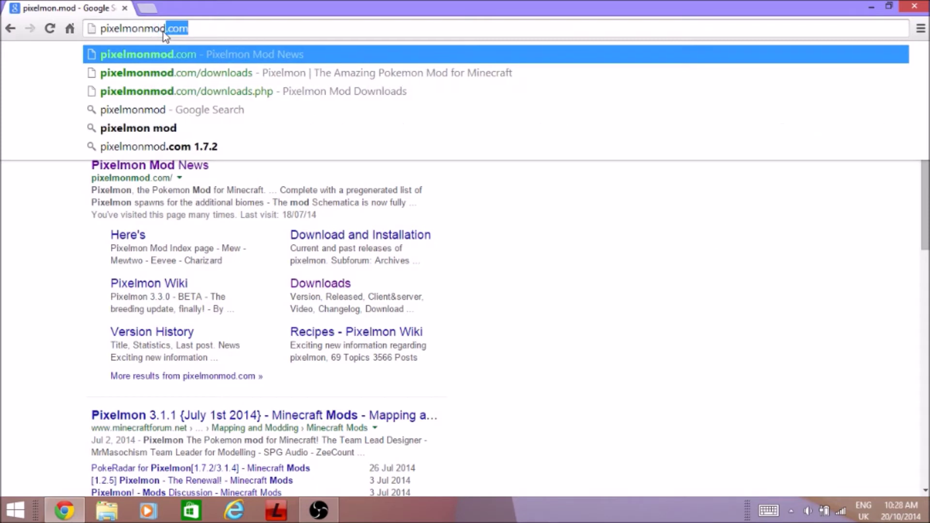
type(".com")
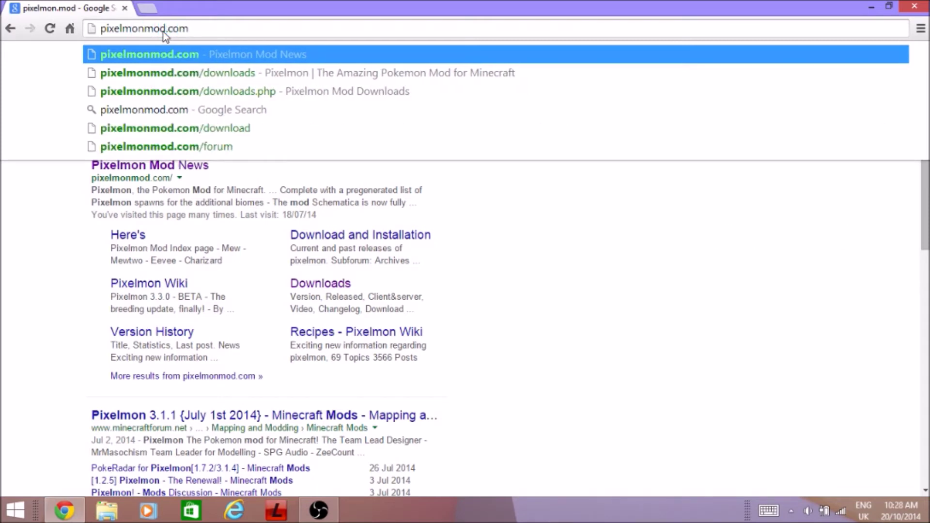
key("Return")
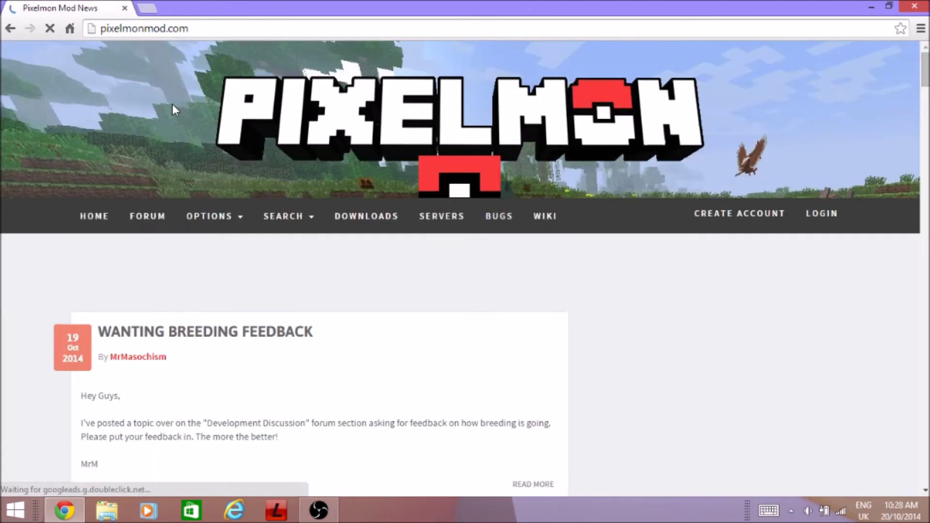
- Open the Pixelmon downloads page and choose the download for version 3.2.9 - 1.7.10 - Recommended
scroll(214, 285, "down", 1)
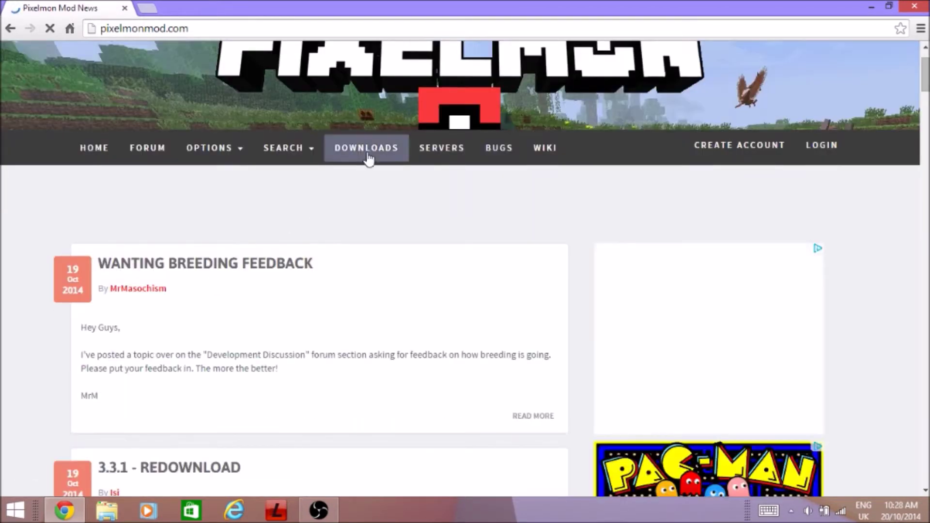
left_click(368, 154)
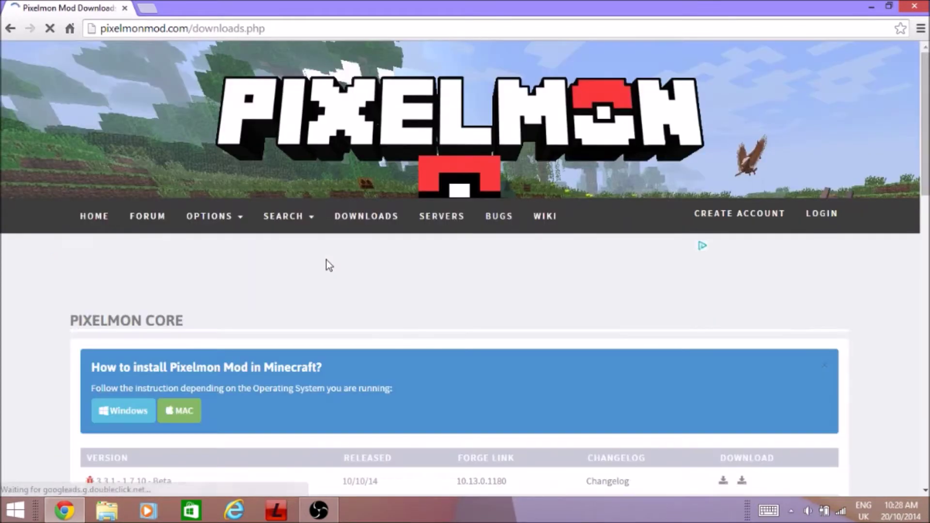
scroll(367, 260, "down", 2)
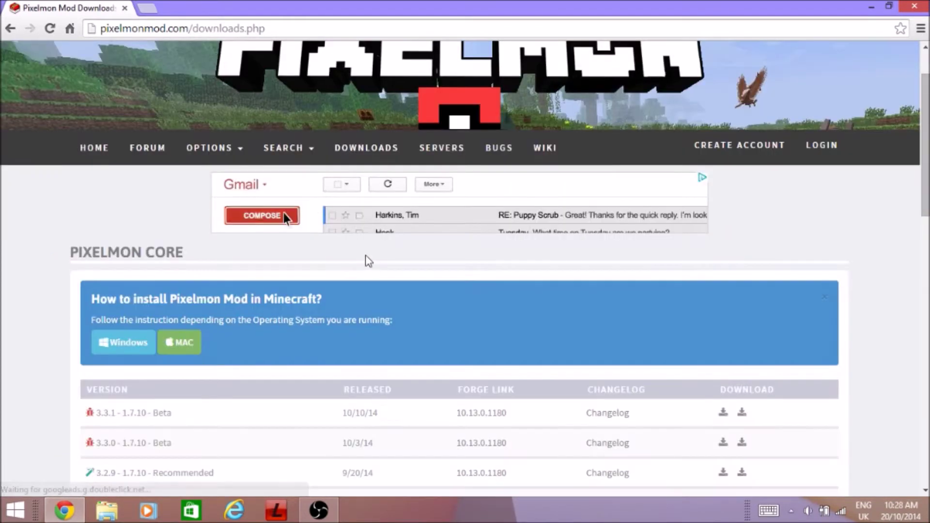
scroll(366, 257, "down", 1)
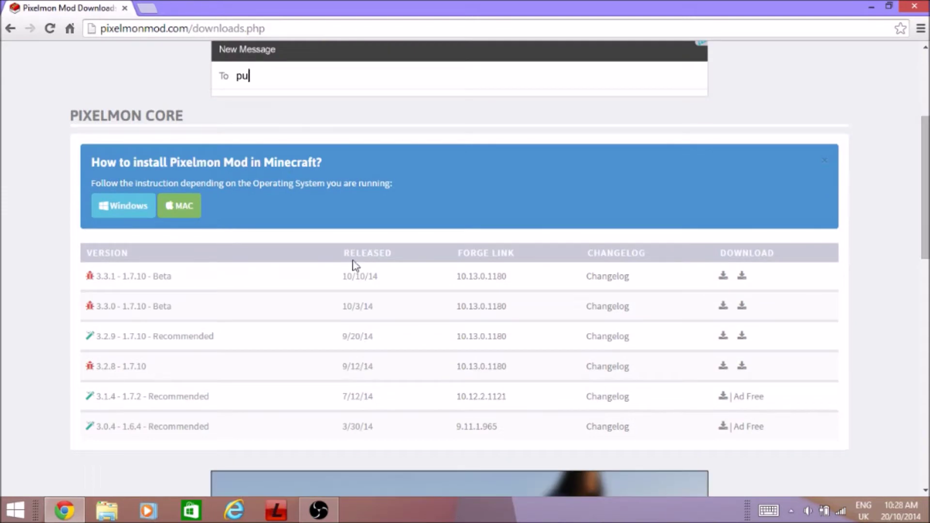
left_click(723, 336)
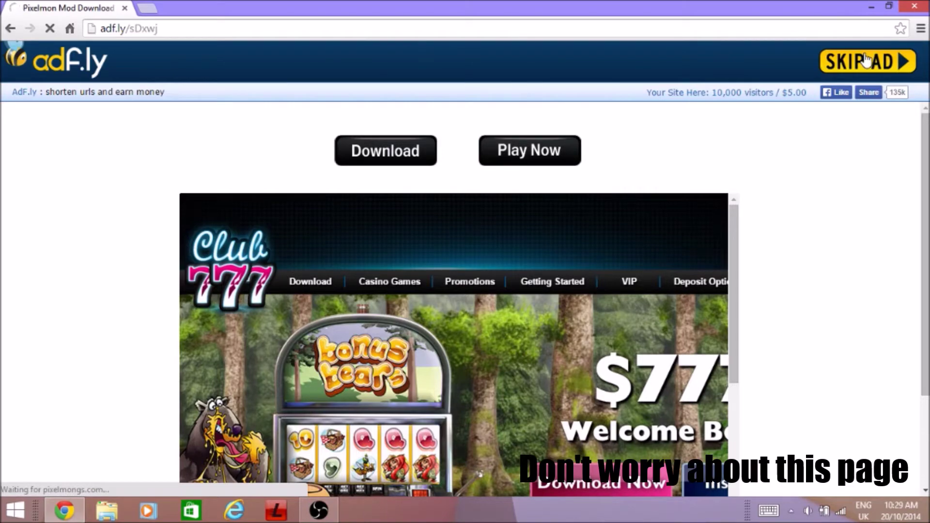
- Wait out the countdown on the Pixelmon 3.2.9 page and continue to the MediaFire download page
scroll(559, 193, "down", 5)
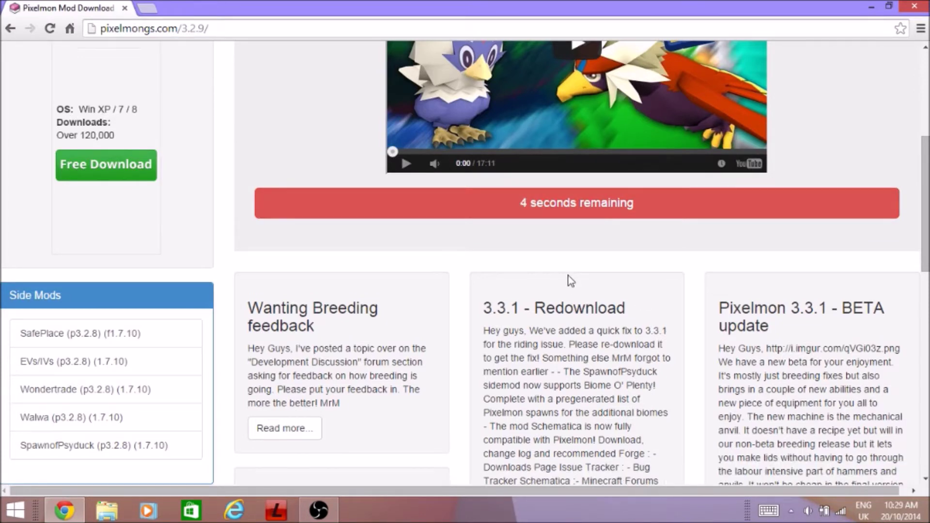
scroll(571, 282, "up", 2)
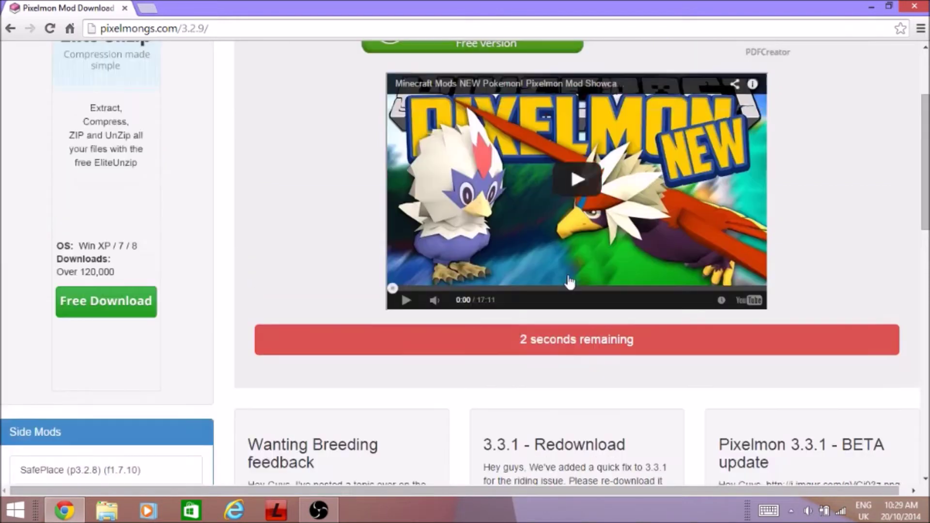
scroll(571, 281, "down", 1)
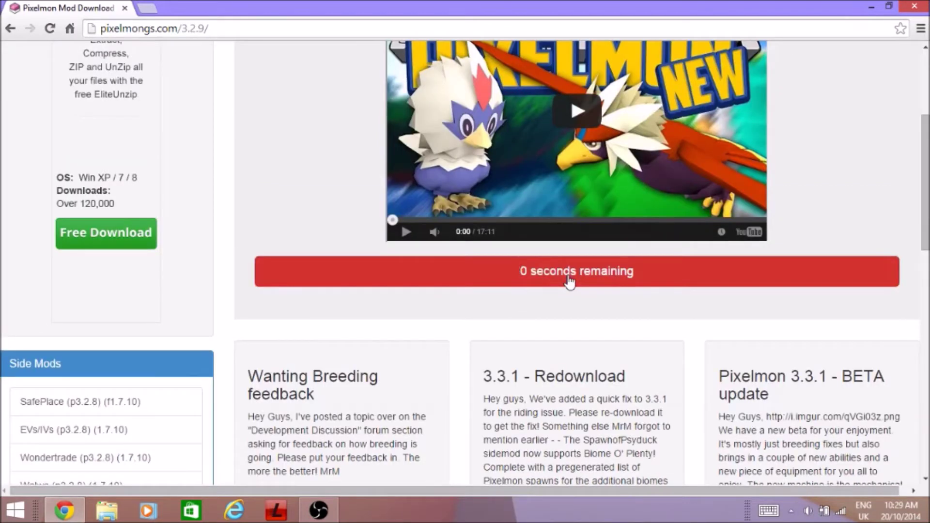
left_click(570, 282)
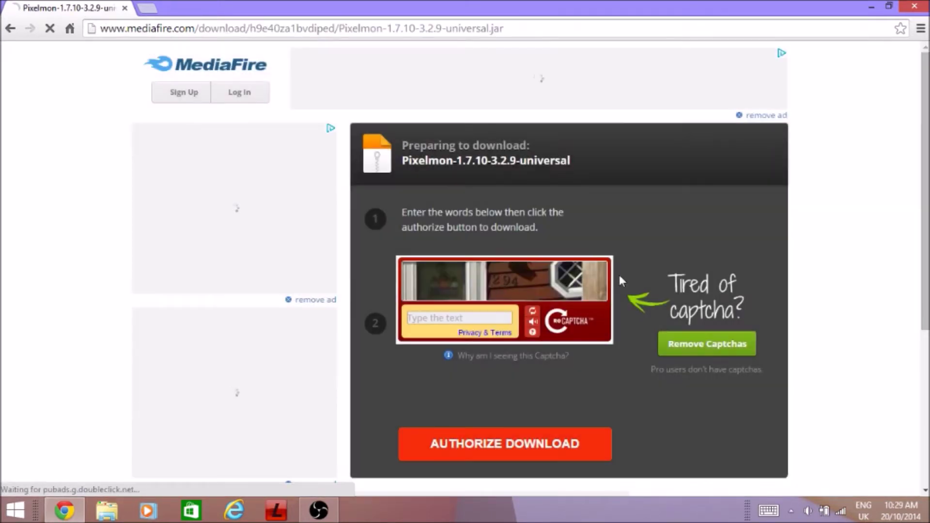
- Enter the captcha text to authorize the download and start downloading Pixelmon-1.7.10-3.2.9-universal
left_click(467, 318)
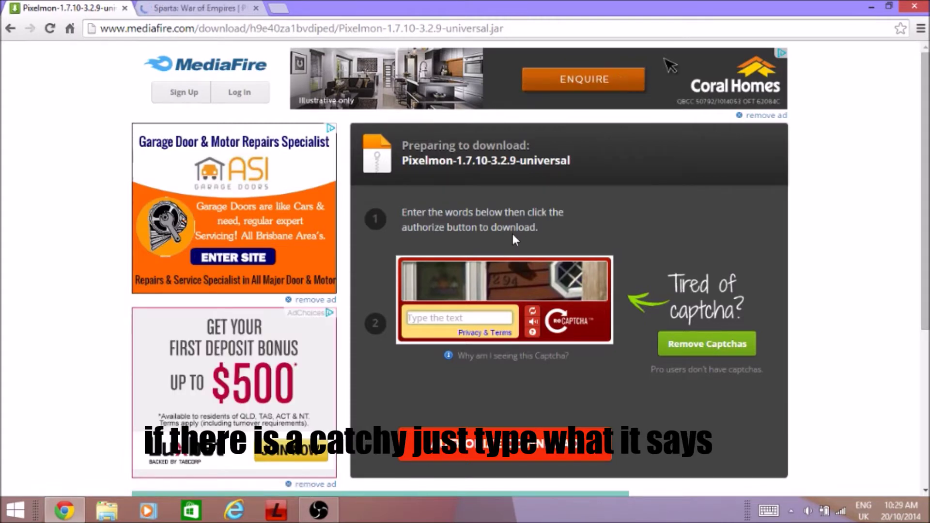
type("294")
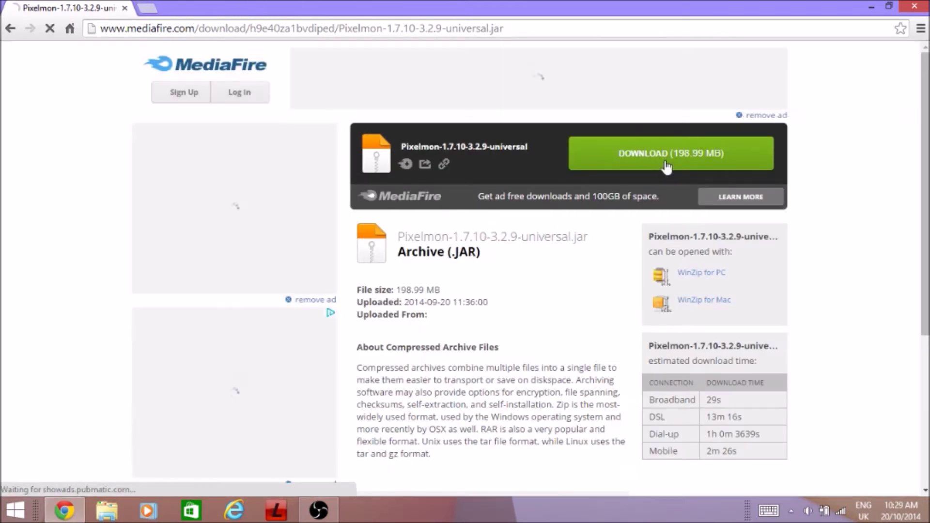
left_click(668, 165)
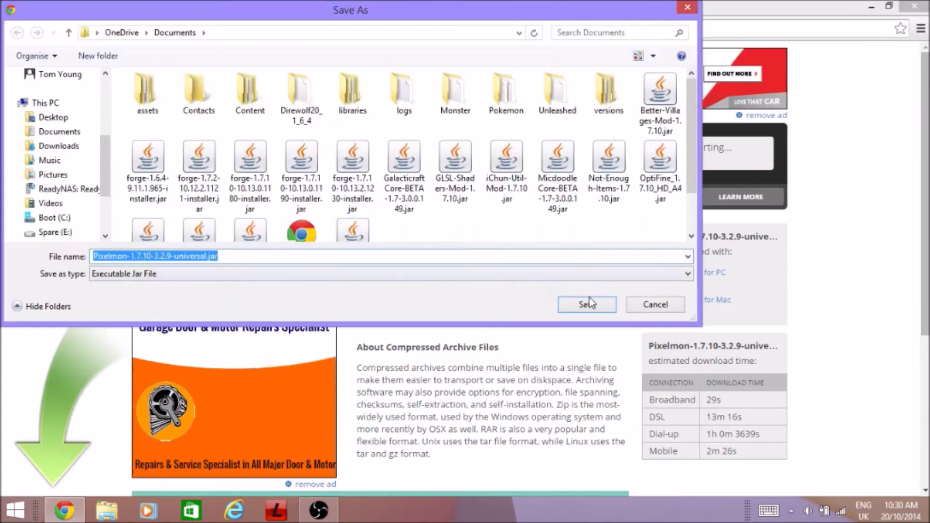
- Save Pixelmon-1.7.10-3.2.9-universal.jar to the Desktop and close the advertising tab
scroll(5, 91, "up", 3)
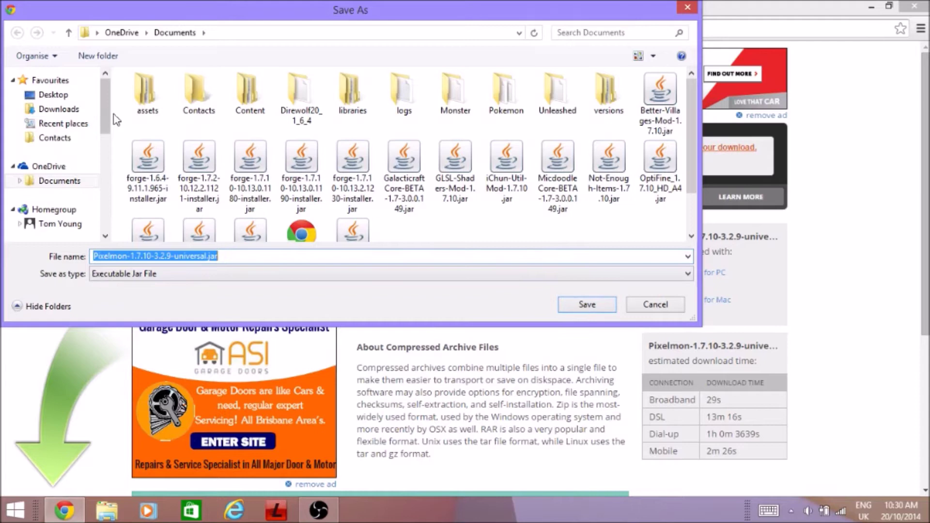
left_click(54, 94)
left_click(587, 305)
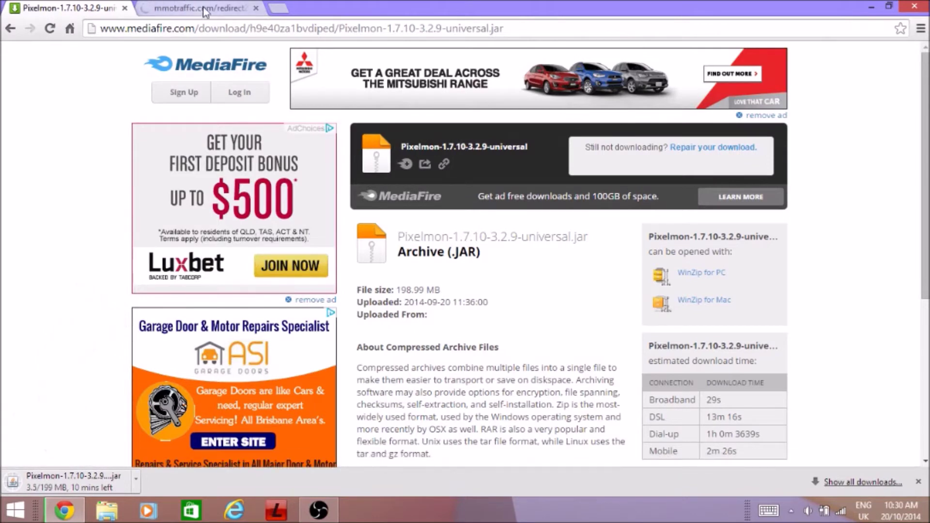
left_click(256, 8)
- Search for minecraft forge 1.7.10 in a new browser tab
left_click(145, 10)
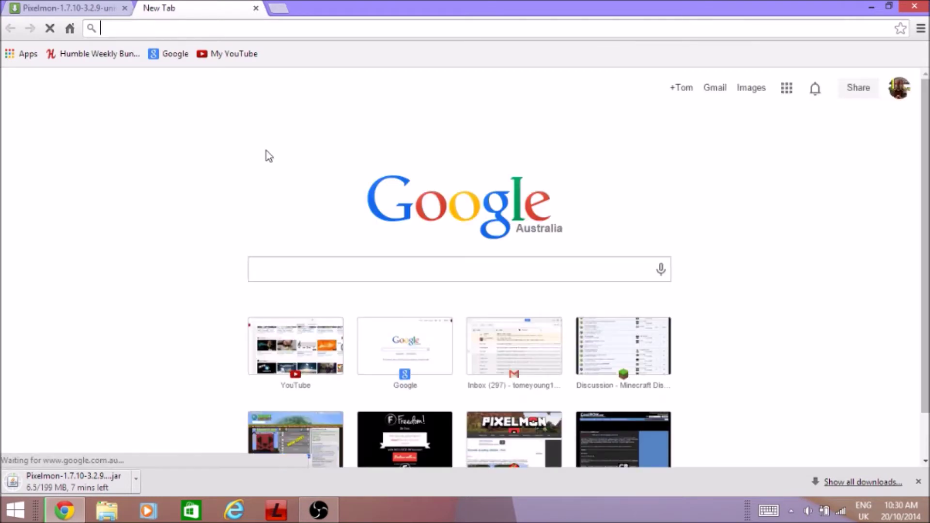
type("mi")
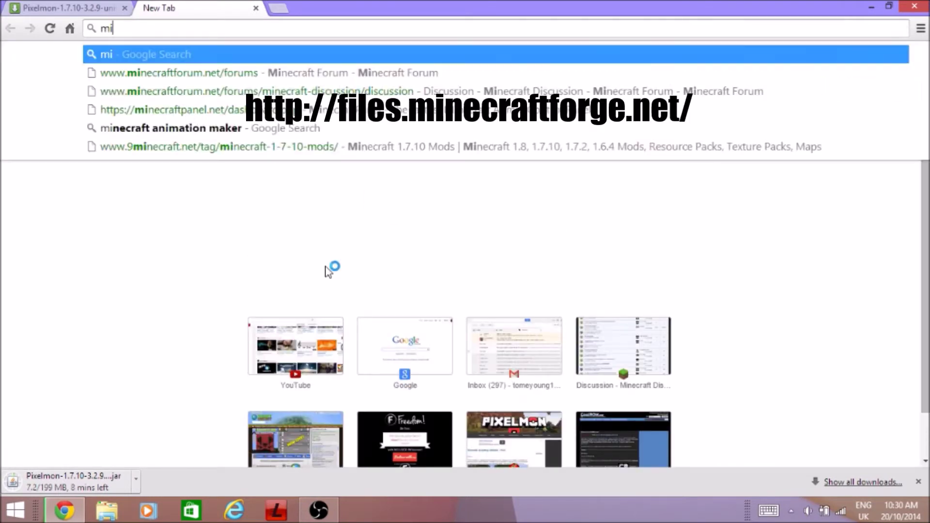
type("necraft")
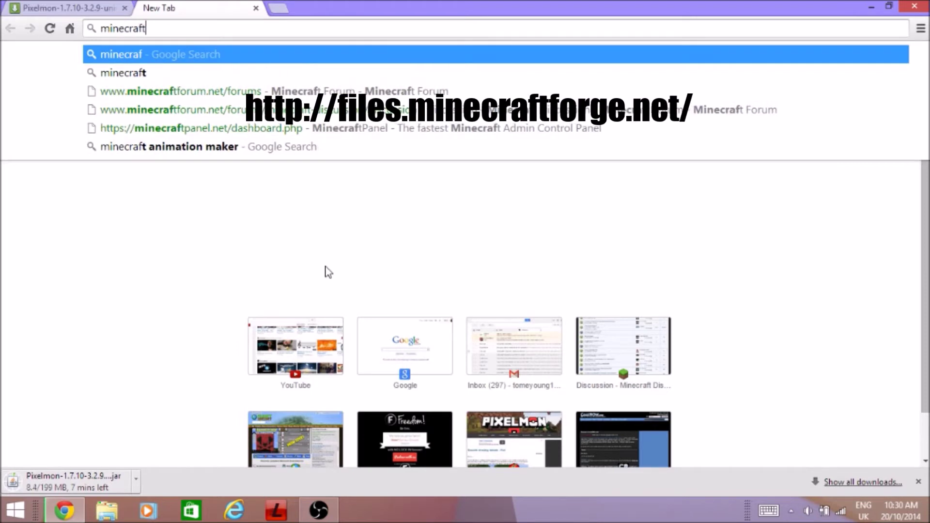
type(" forge")
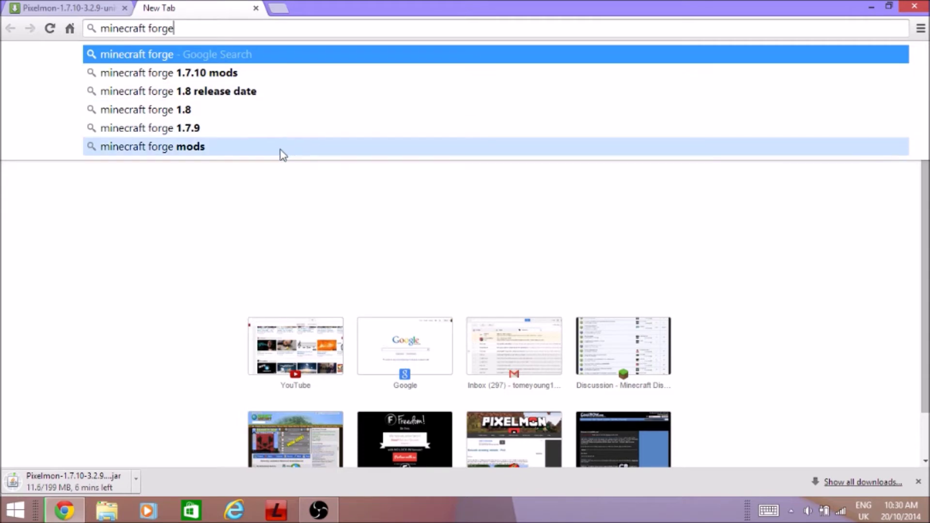
type(" 1.")
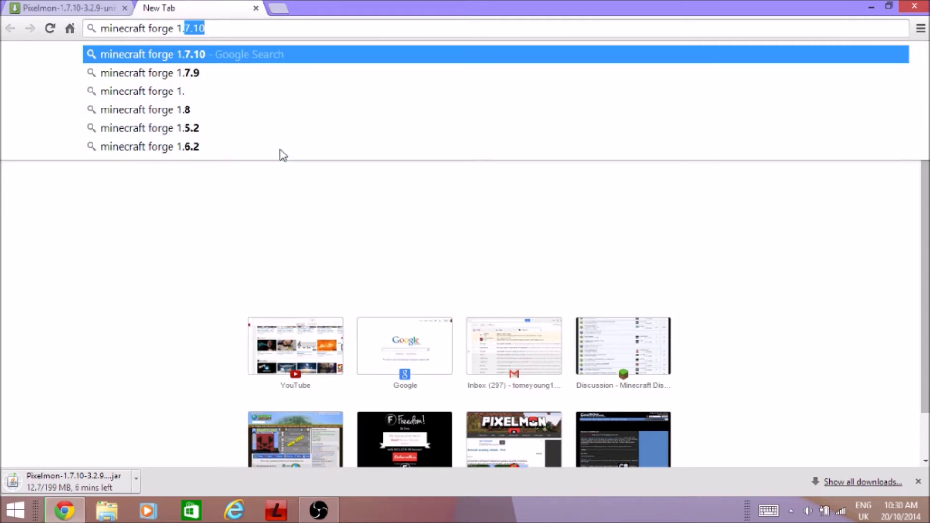
type("7")
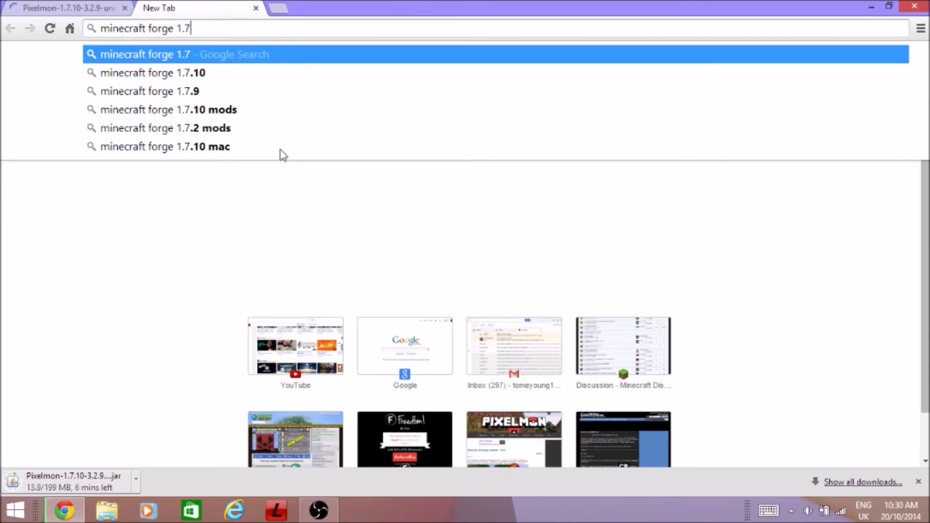
type(".10")
key("Return")
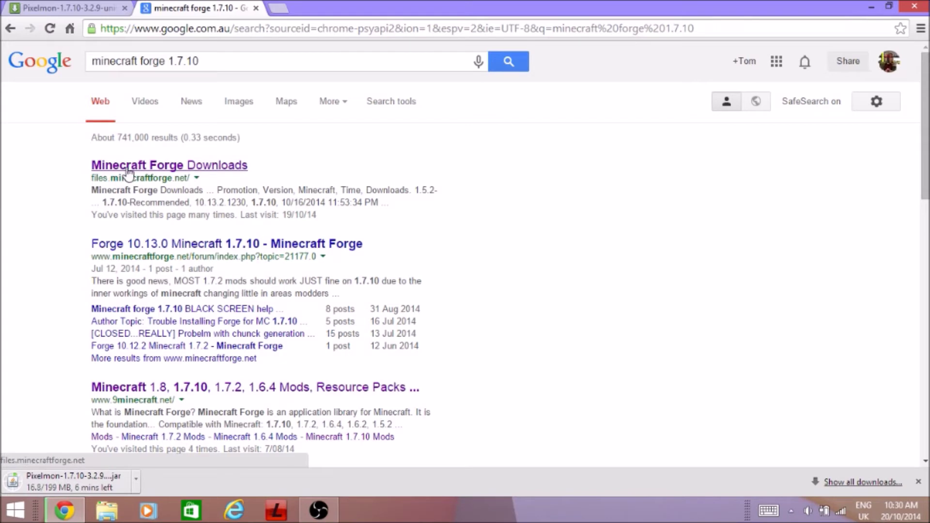
- Open the Minecraft Forge Downloads page from the search results and request the installer for the 1.7.10-Recommended build
left_click(163, 164)
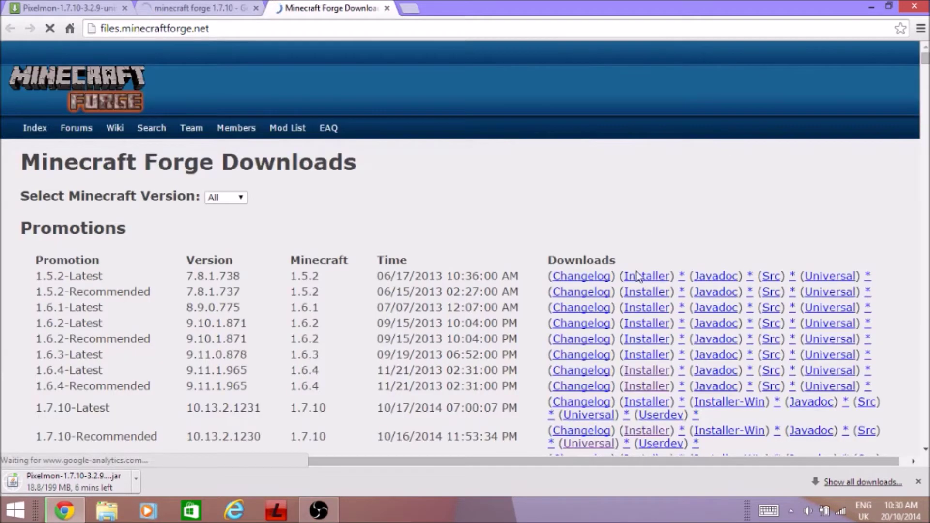
scroll(548, 359, "down", 3)
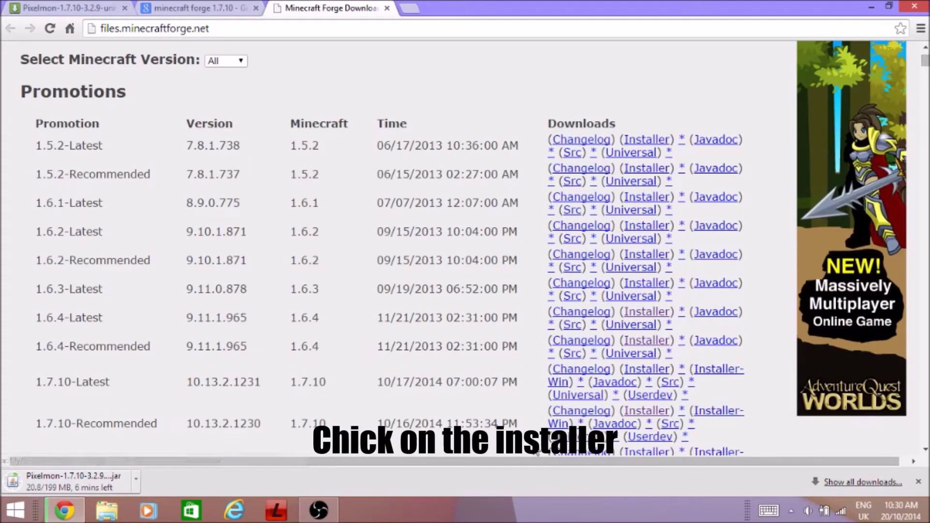
left_click(644, 411)
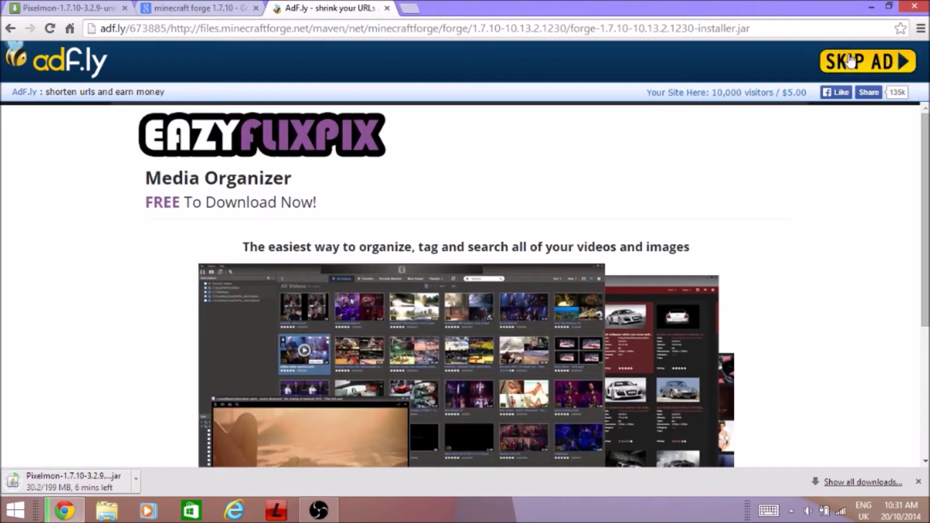
- Skip the AdF.ly advertisement and save forge-1.7.10-10.13.2.1230-installer.jar to the Desktop
left_click(849, 61)
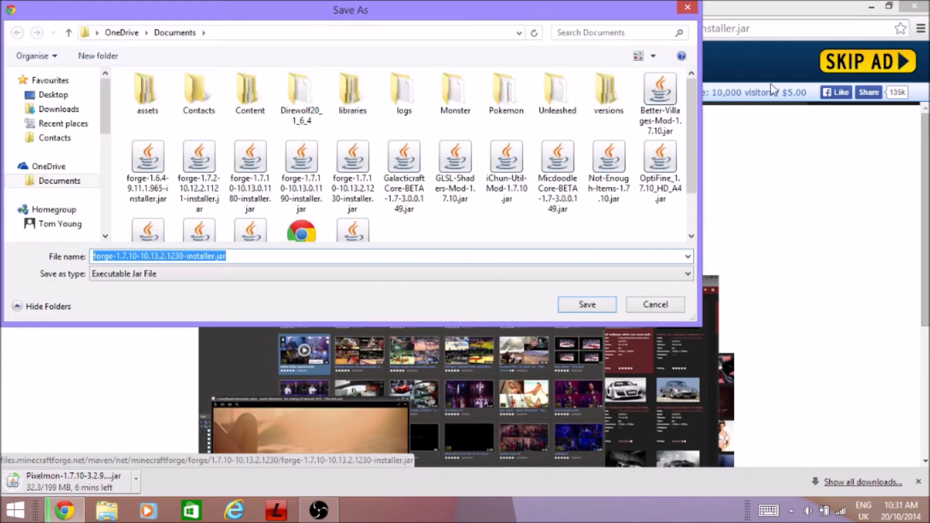
left_click(48, 96)
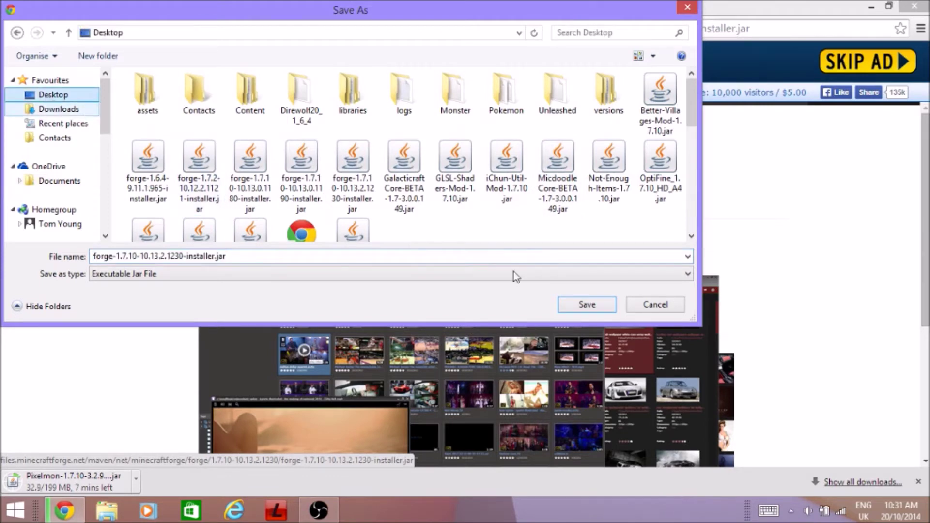
left_click(582, 306)
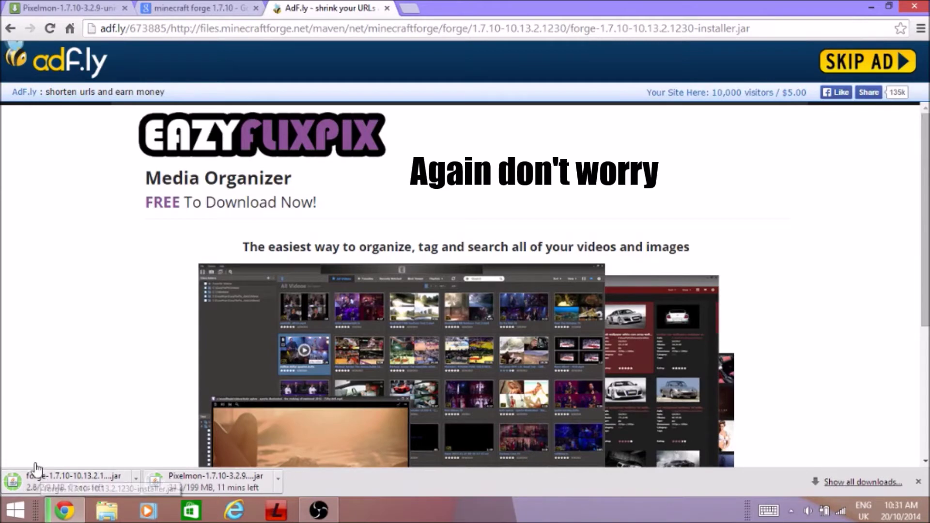
left_click(61, 484)
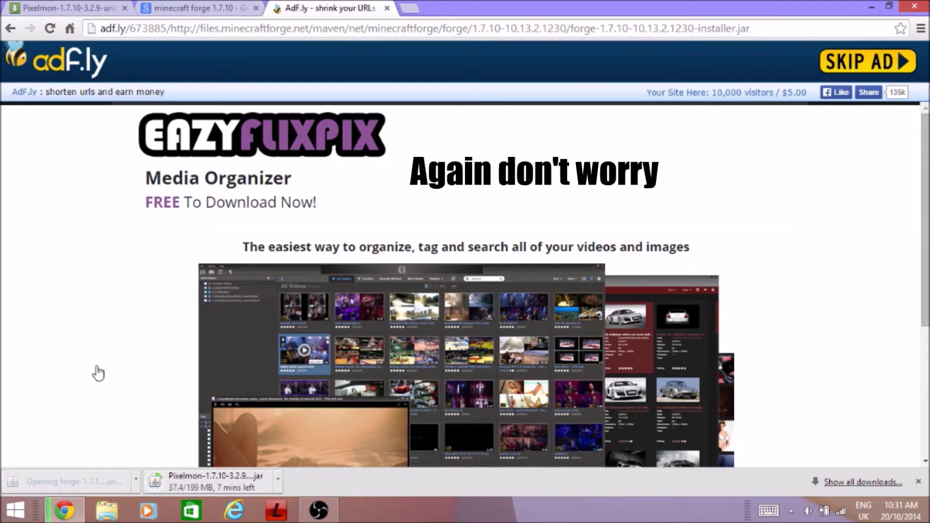
left_click(871, 7)
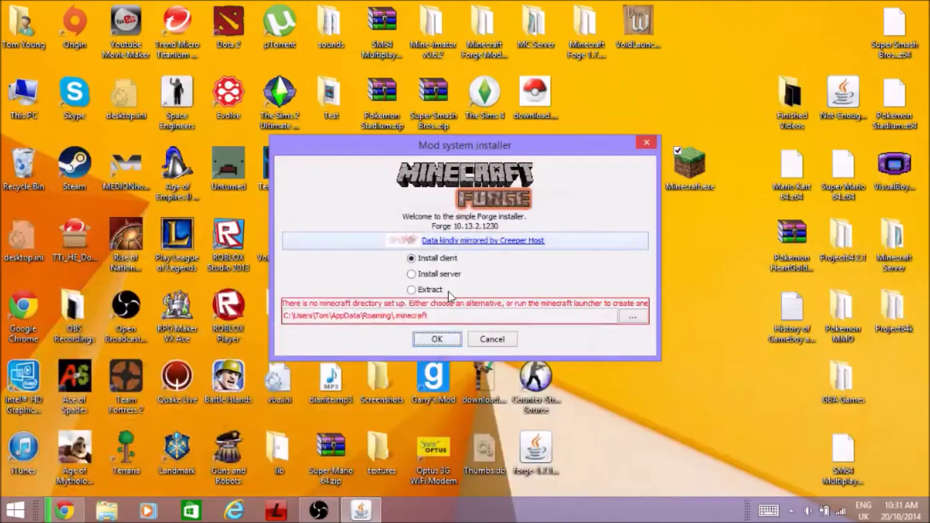
left_click(510, 341)
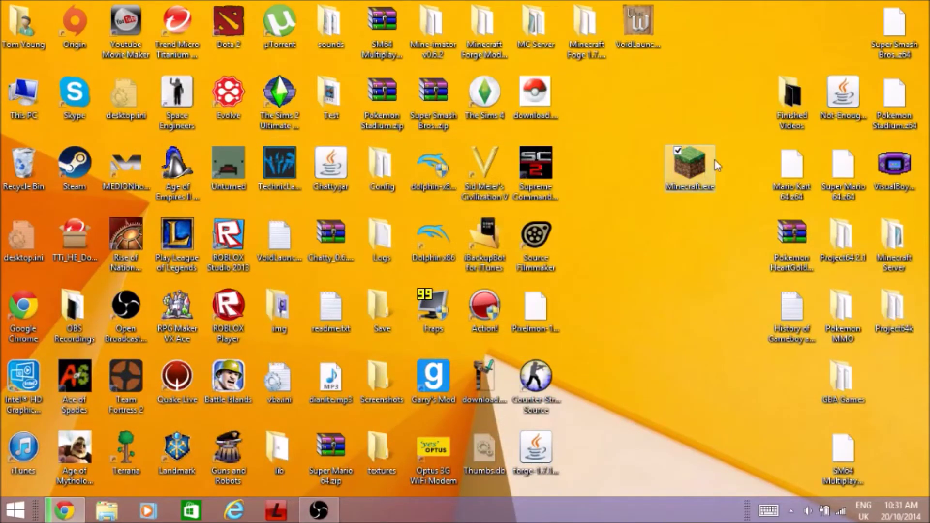
- Launch Minecraft from the desktop, bring up the Minecraft 1.7.10 title screen and quit the game
double_click(693, 172)
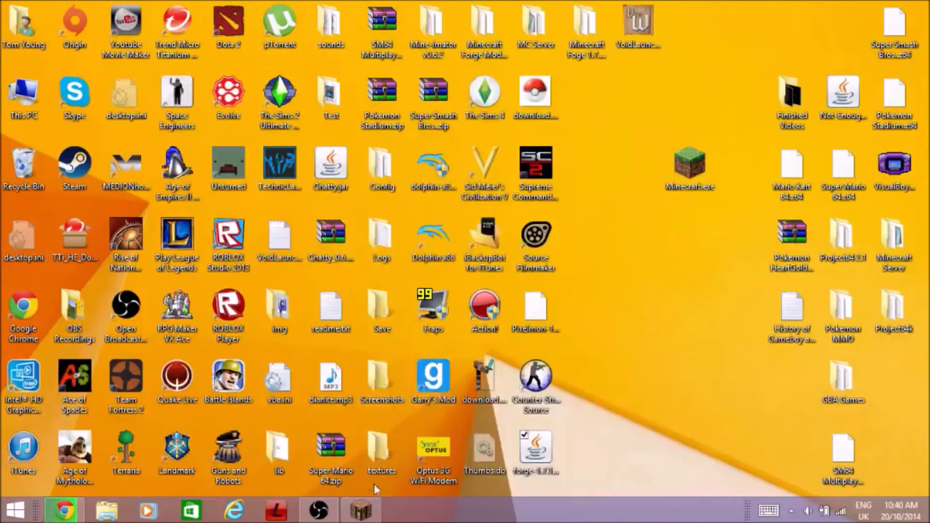
left_click(361, 511)
left_click(507, 415)
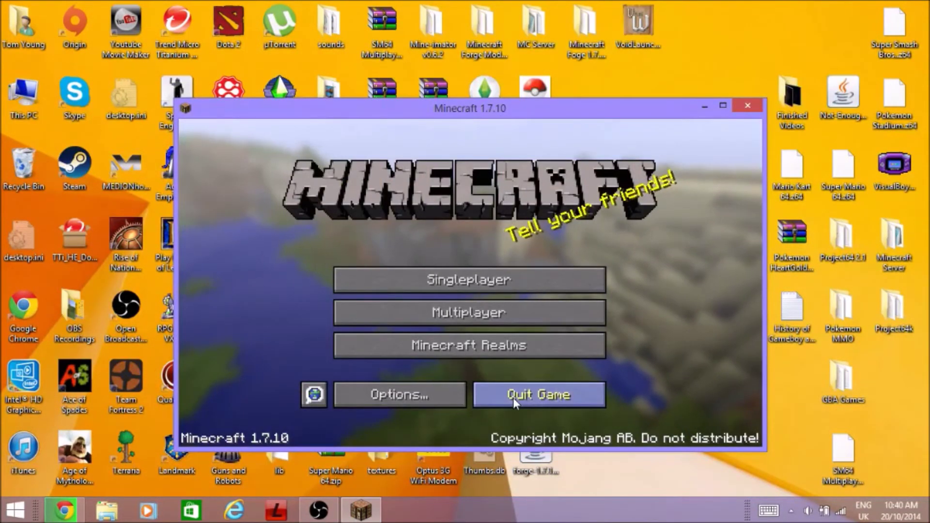
left_click(514, 401)
- Switch to Chrome's download list, reopen the newest Forge installer and install the client into the .minecraft folder
mouse_move(75, 513)
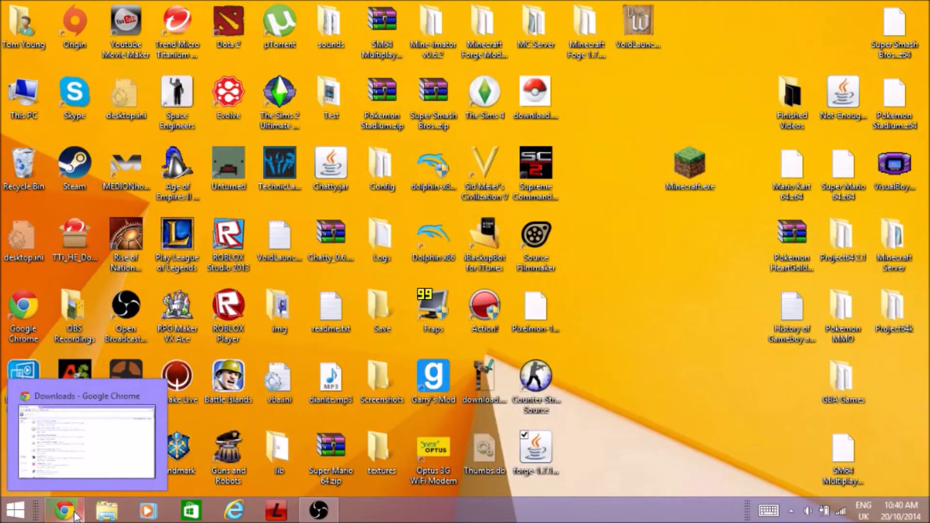
left_click(75, 514)
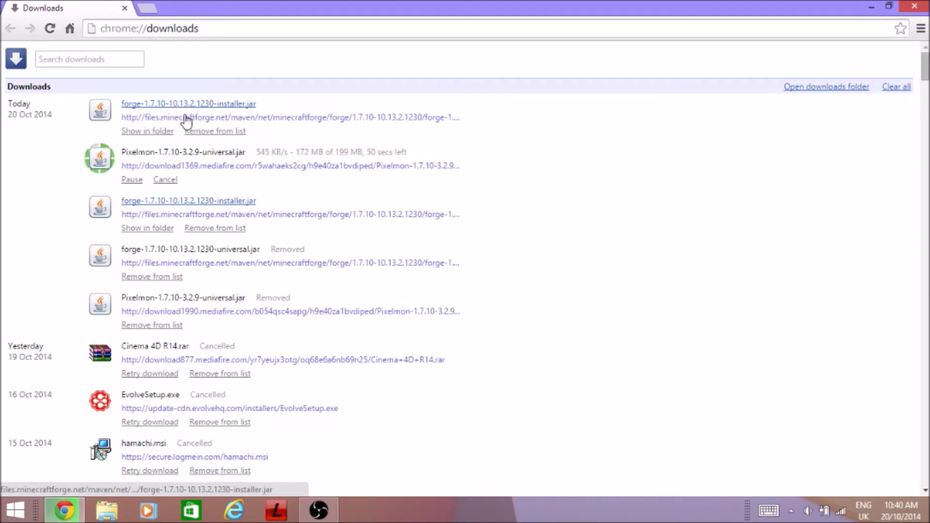
left_click(148, 131)
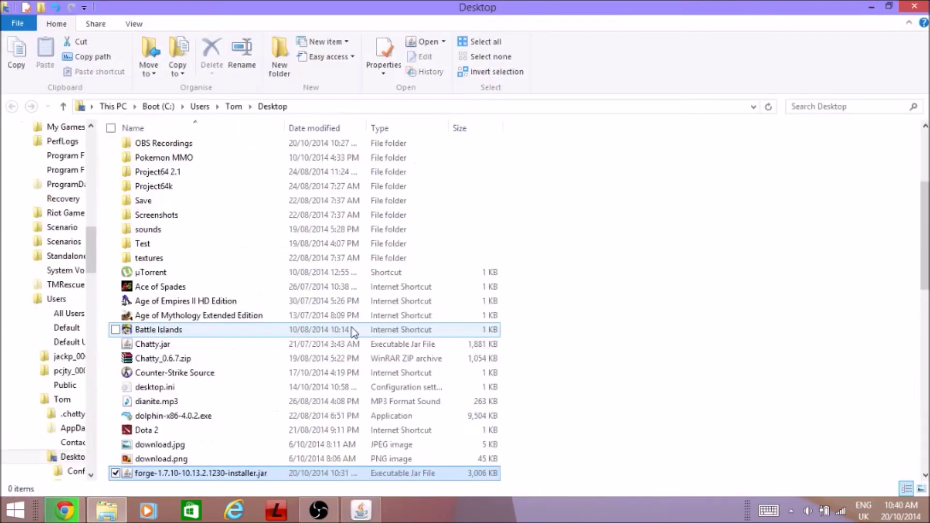
left_click(361, 510)
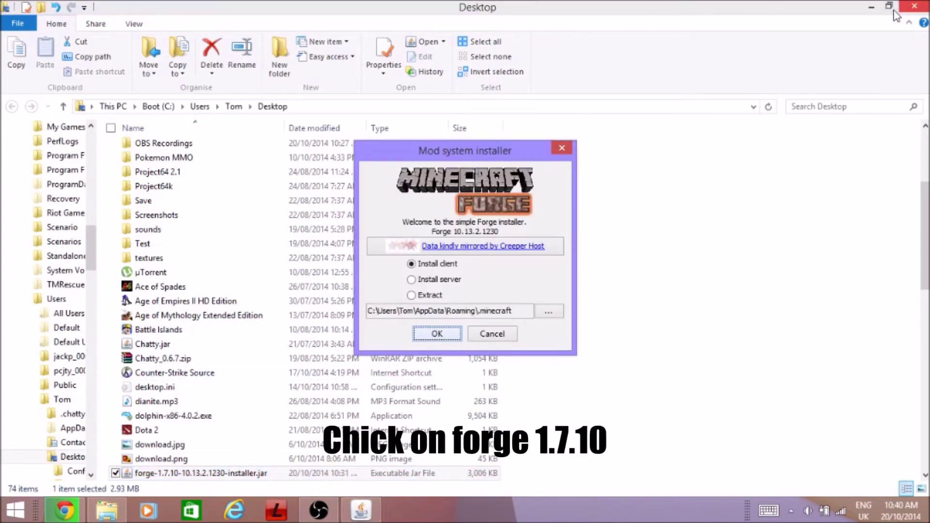
left_click(914, 7)
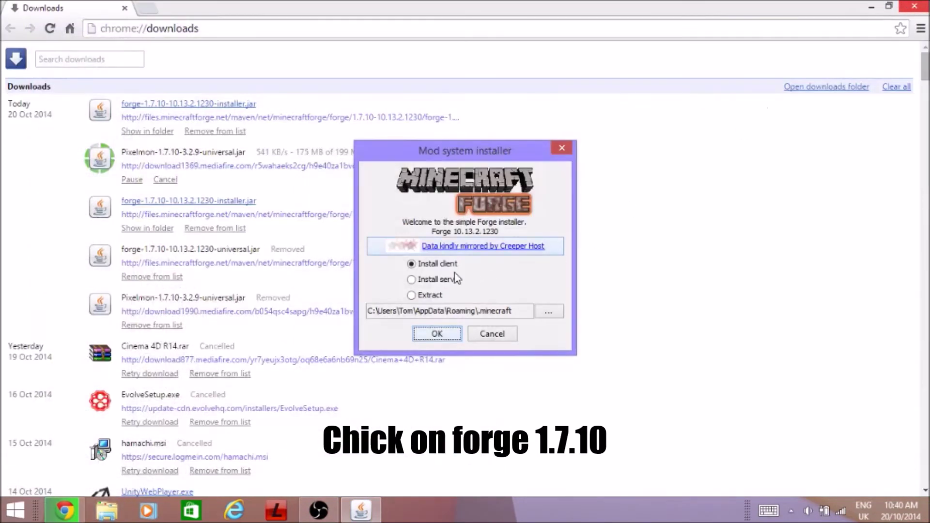
left_click(437, 333)
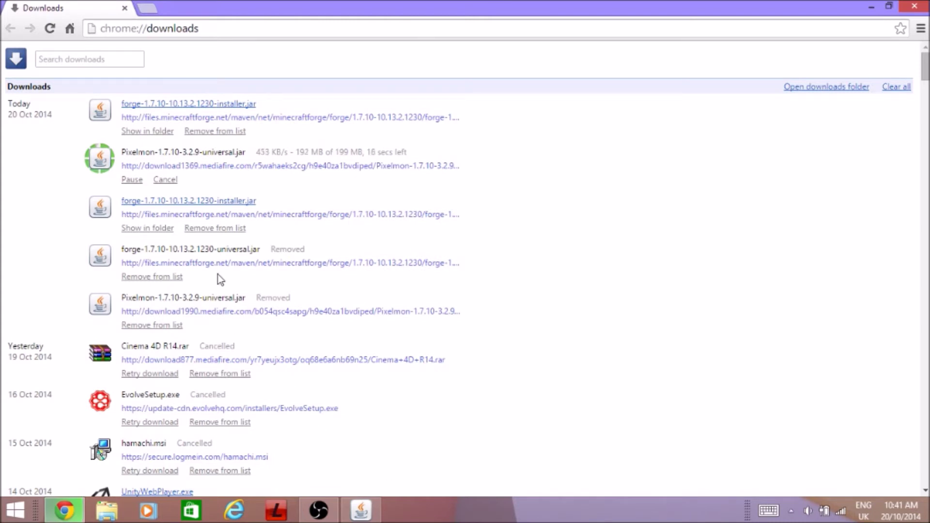
- Check the progress of the Forge installation and of the Pixelmon download
left_click(358, 511)
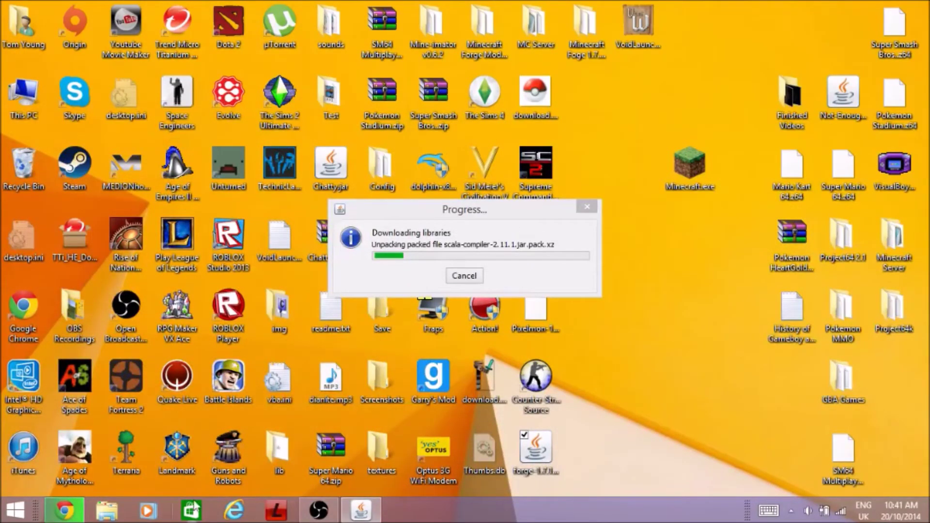
mouse_move(78, 513)
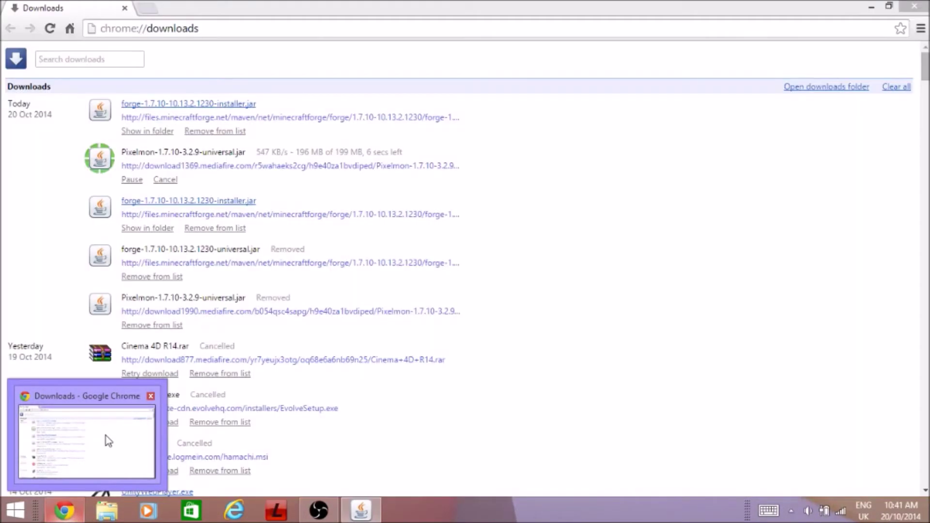
left_click(106, 435)
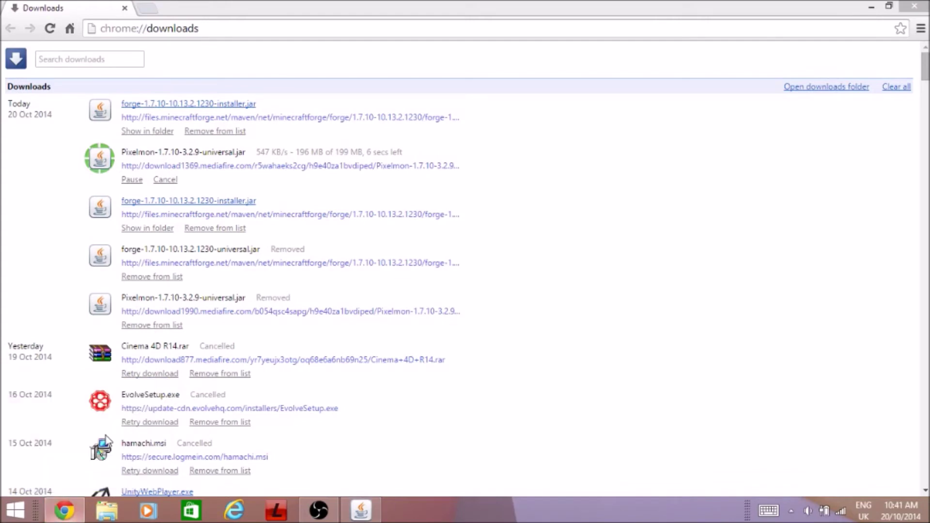
left_click(872, 7)
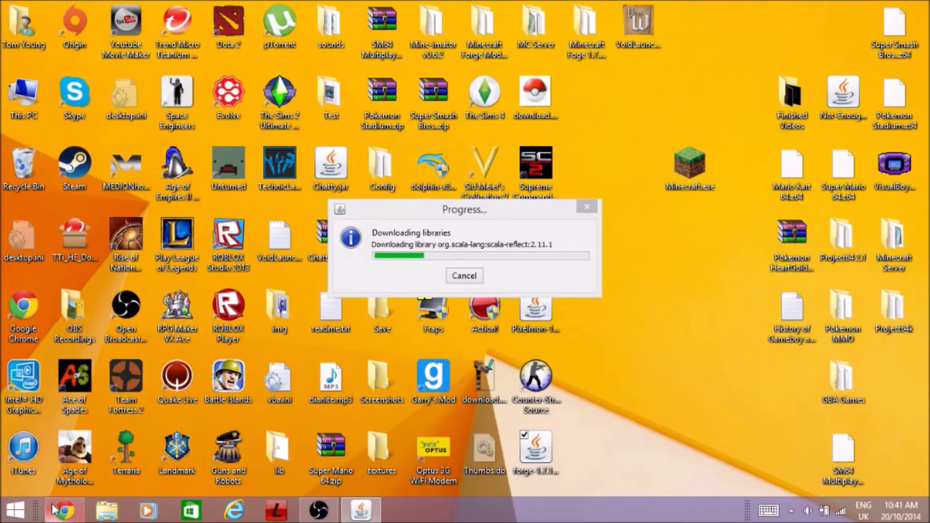
mouse_move(55, 510)
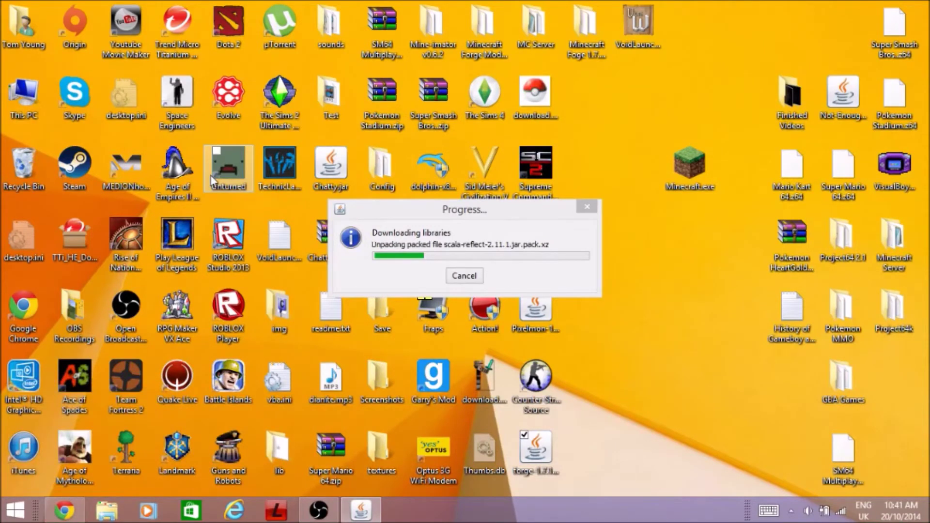
left_click(246, 187)
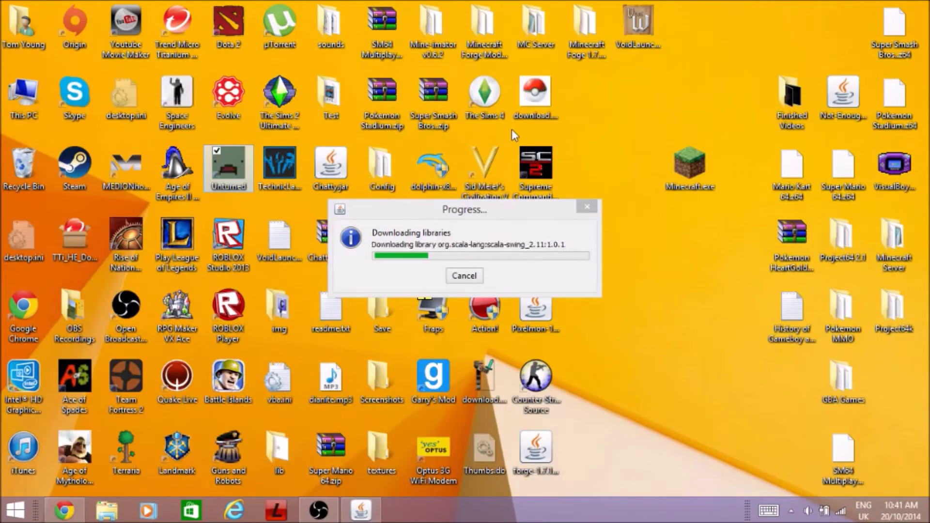
left_click(556, 189)
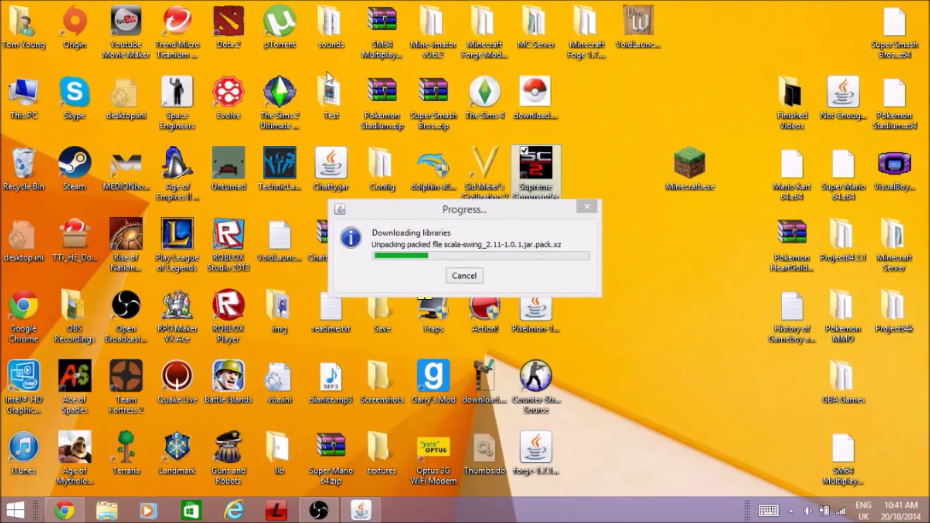
left_click(332, 120)
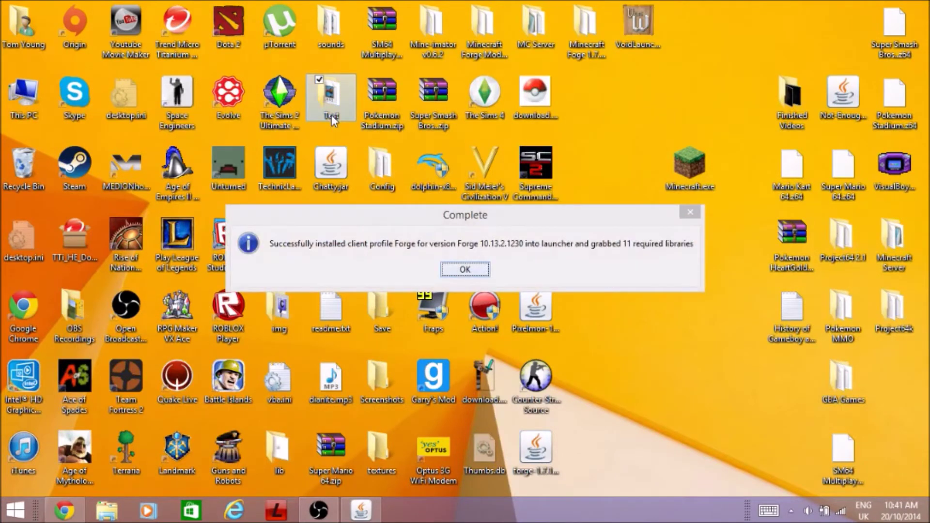
- Dismiss the Forge installation message, check the Pixelmon download in the browser and return to the desktop
left_click(477, 266)
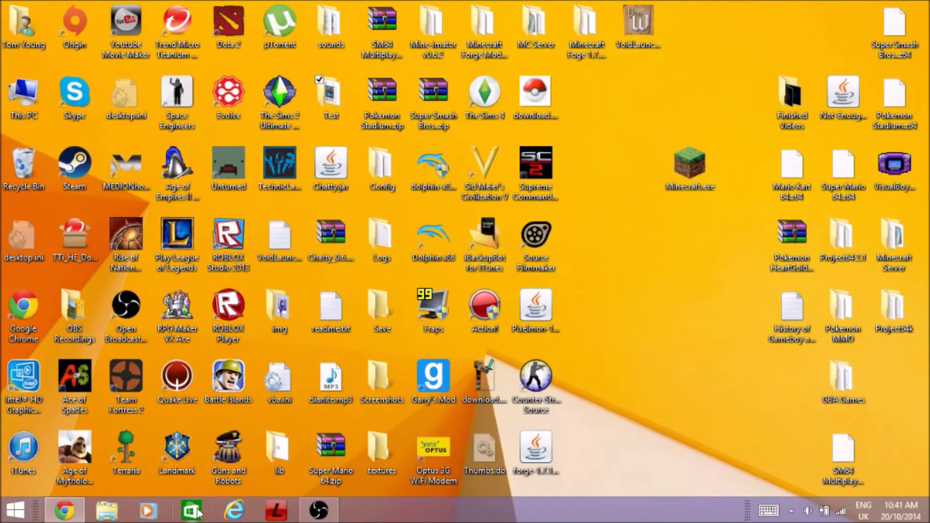
left_click(64, 510)
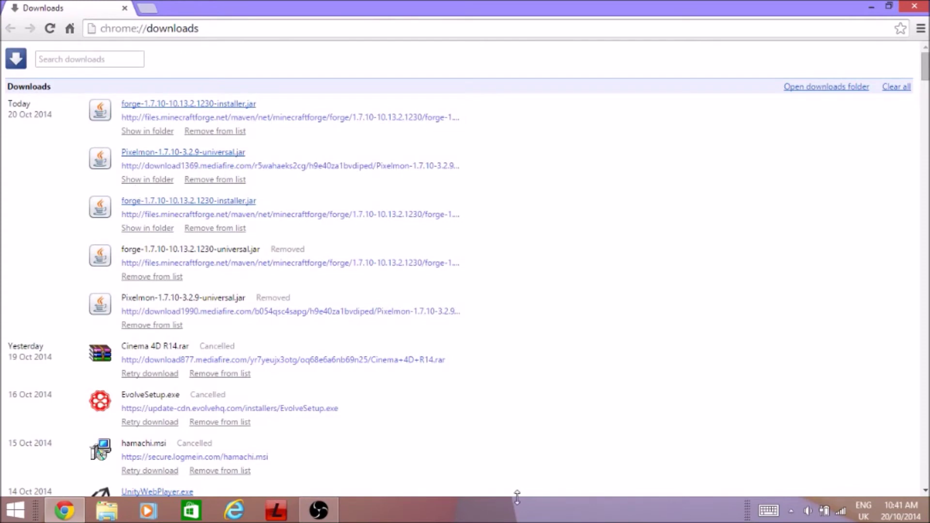
left_click(871, 6)
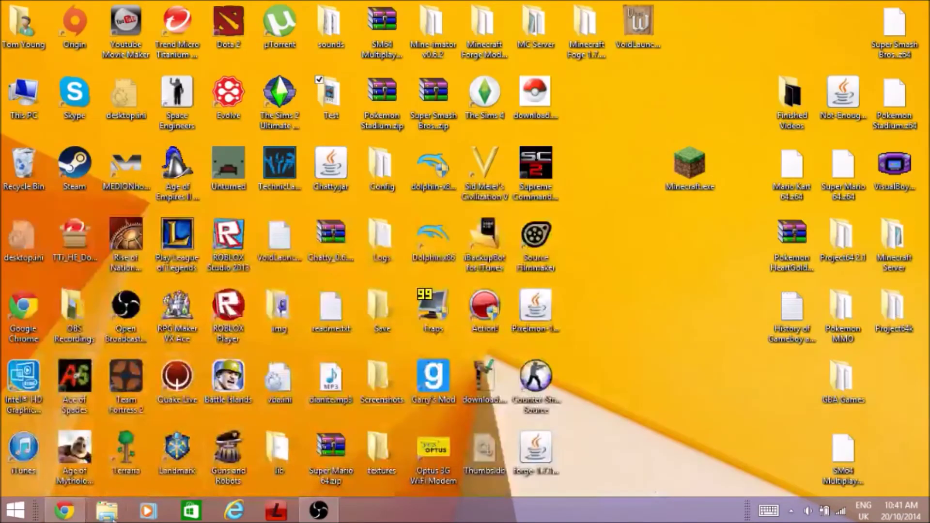
- Open File Explorer and go to the Roaming application data folder using the path %appdata%
left_click(117, 512)
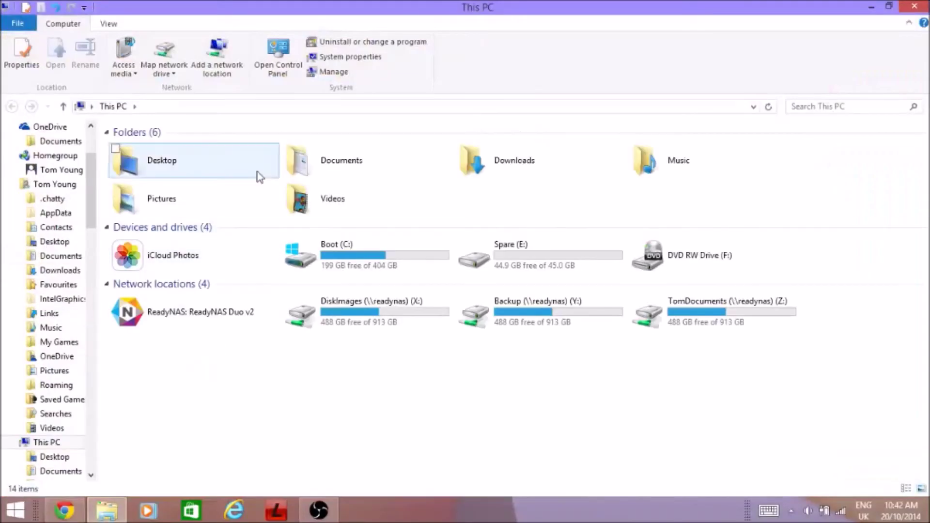
left_click(169, 105)
key("BackSpace")
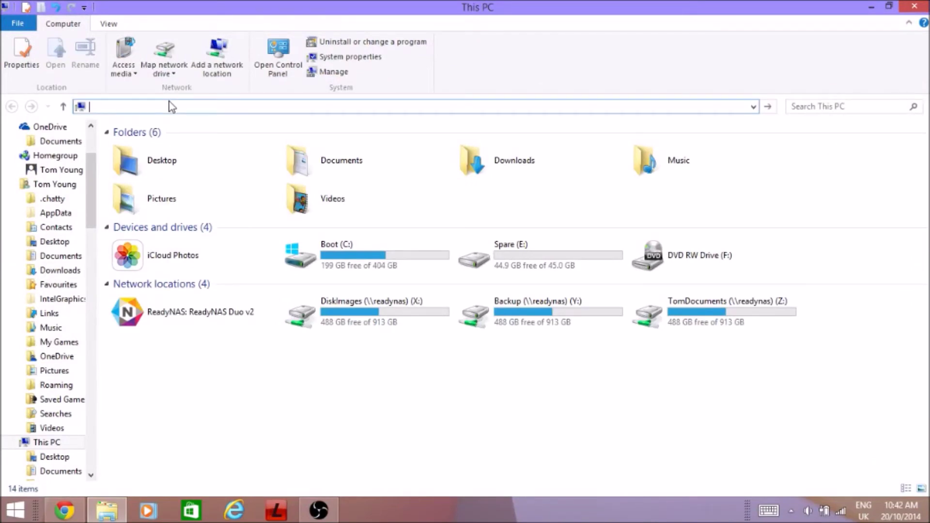
type("%")
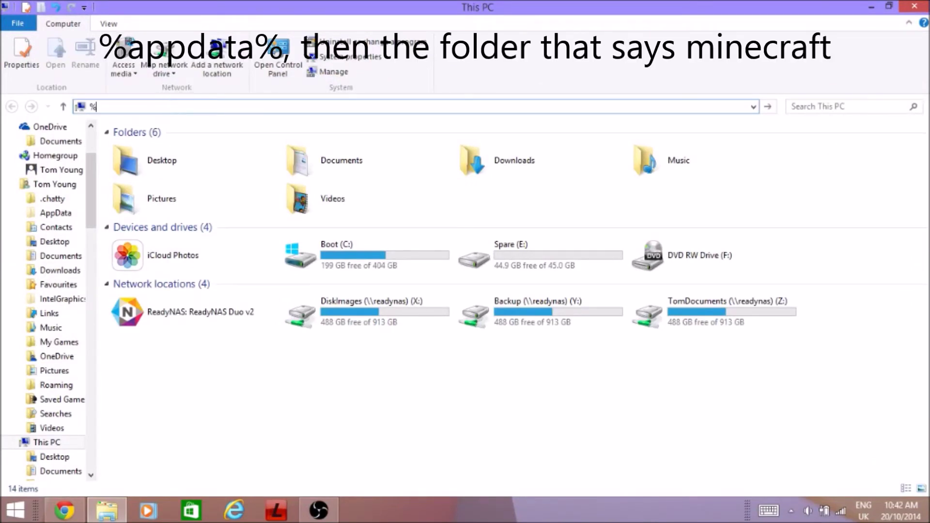
type("appdata%")
key("Return")
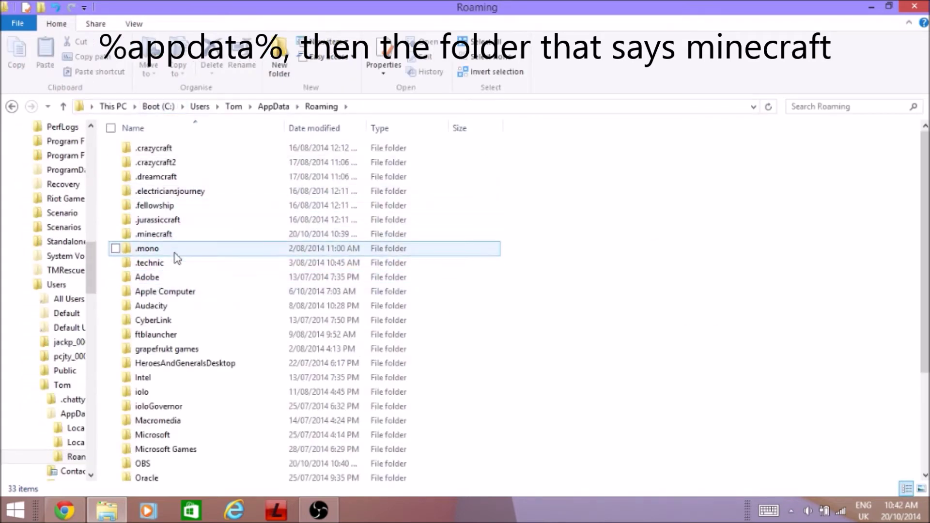
- Open the .minecraft folder inside the Roaming folder
left_click(165, 234)
right_click(163, 230)
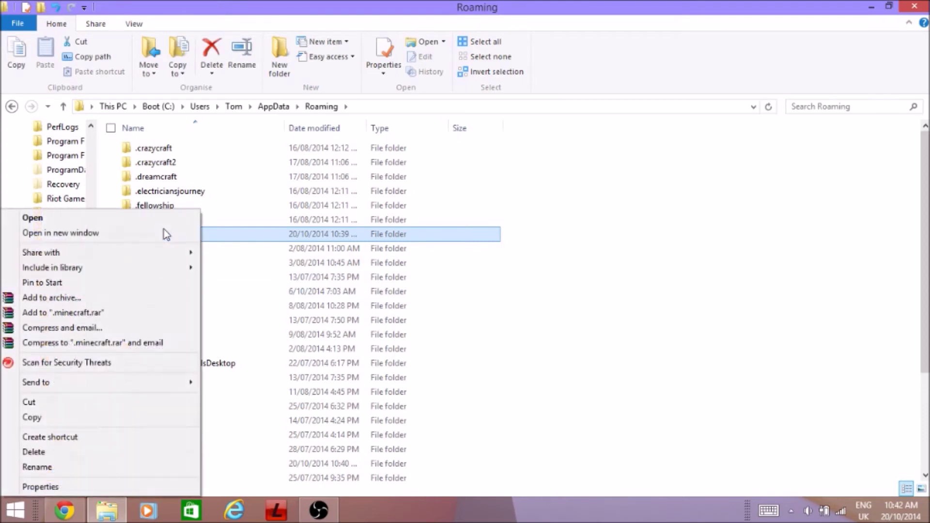
left_click(539, 204)
left_click(212, 233)
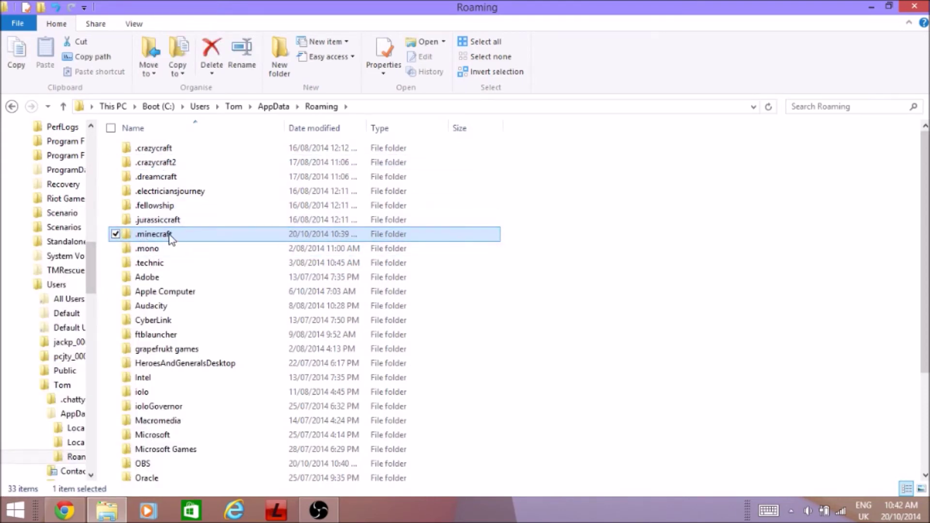
double_click(153, 234)
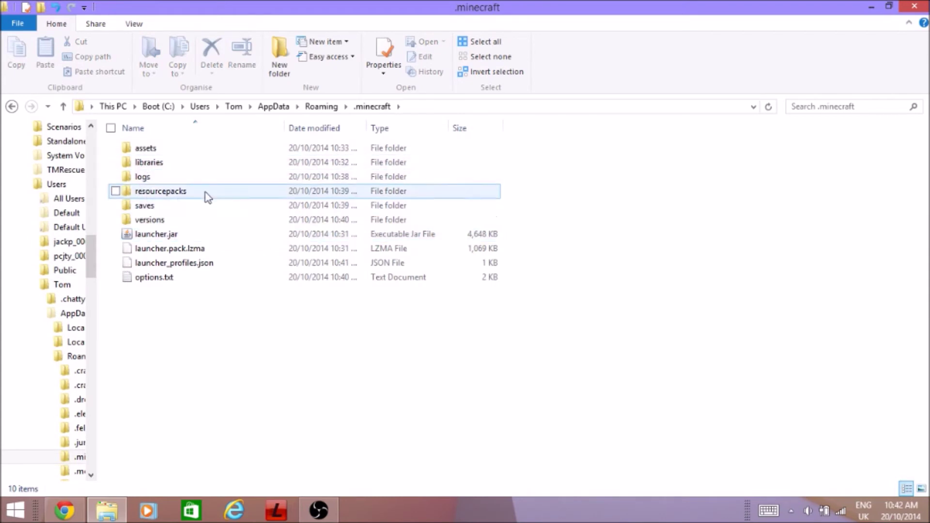
- Create a new folder named Mods inside the .minecraft folder
right_click(541, 205)
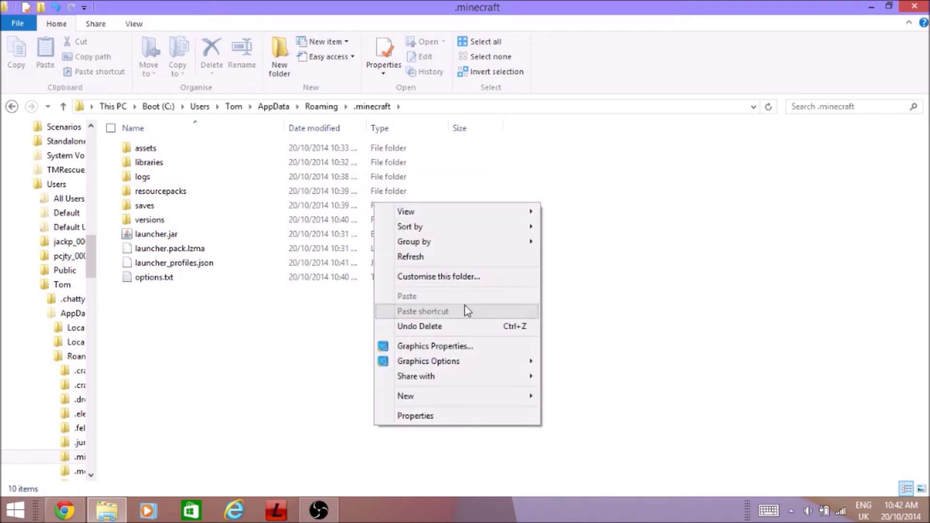
mouse_move(464, 401)
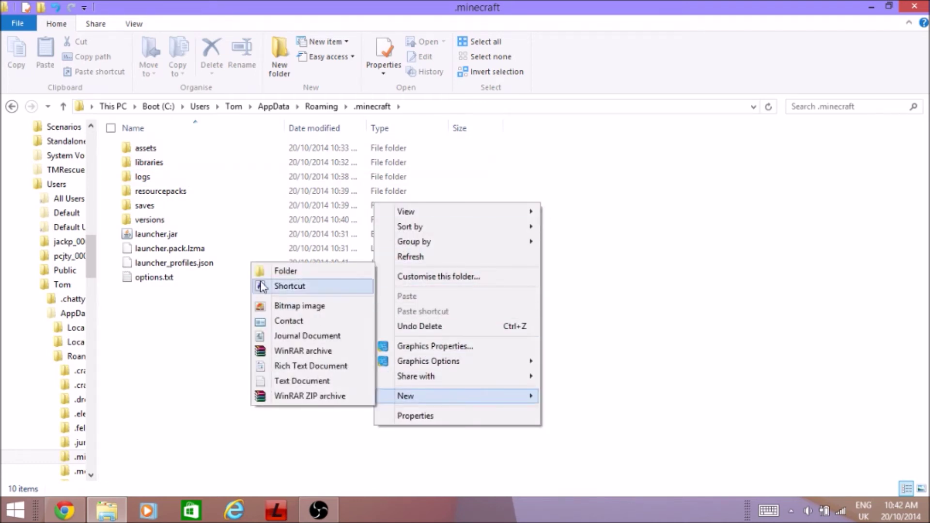
left_click(279, 272)
key("BackSpace")
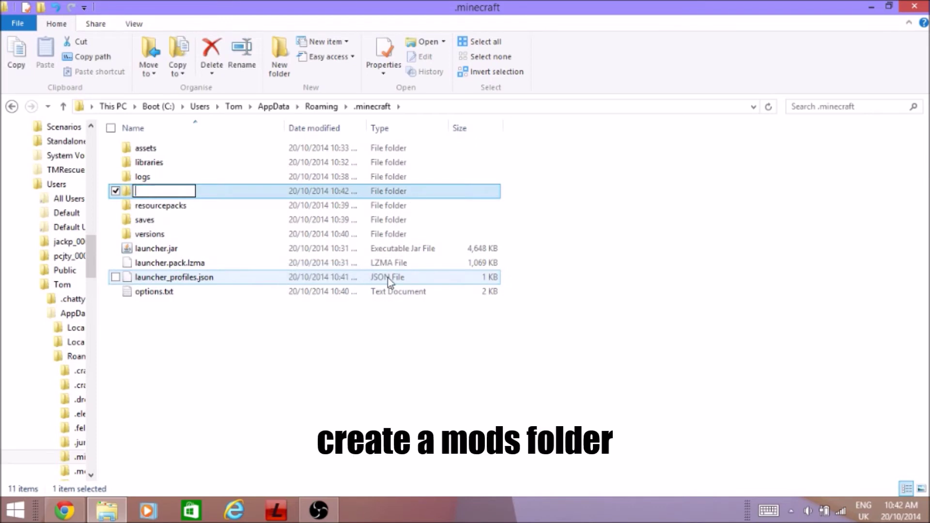
type("Mods")
left_click(600, 272)
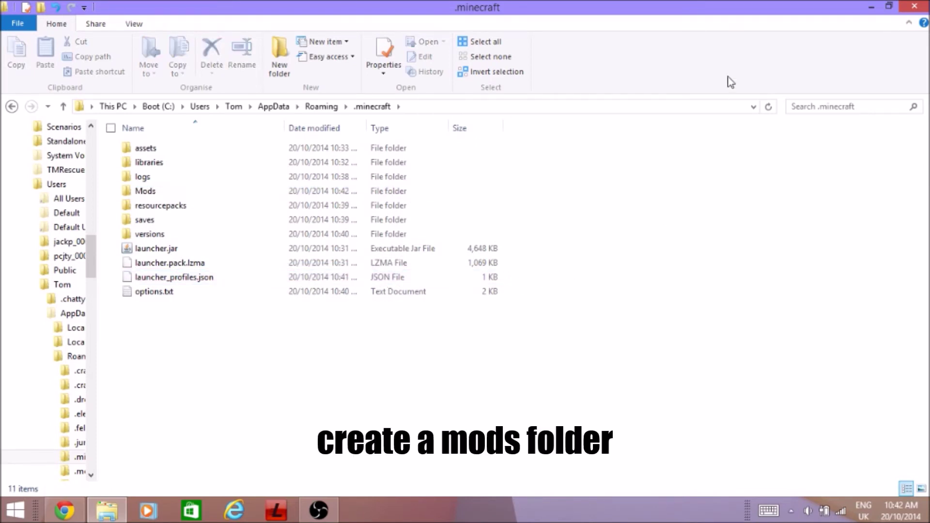
double_click(736, 13)
left_click_drag(670, 53, 446, 78)
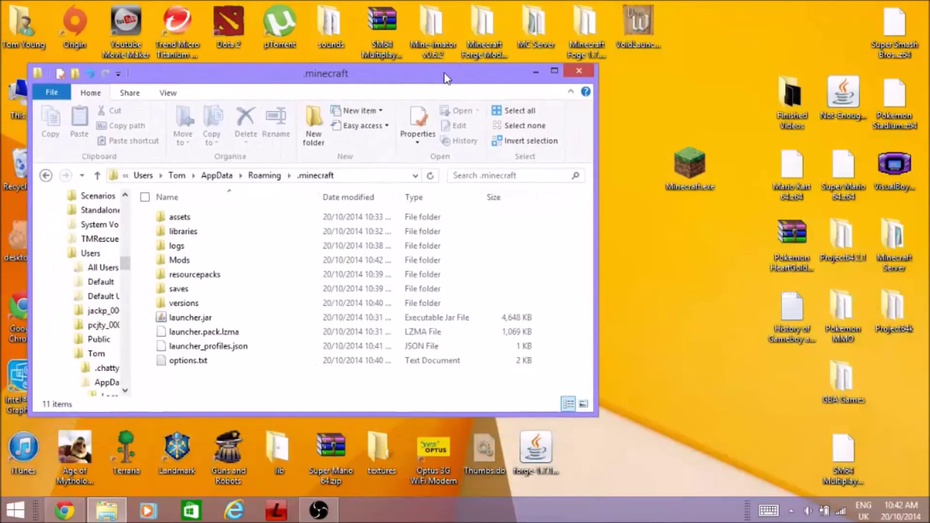
left_click(561, 69)
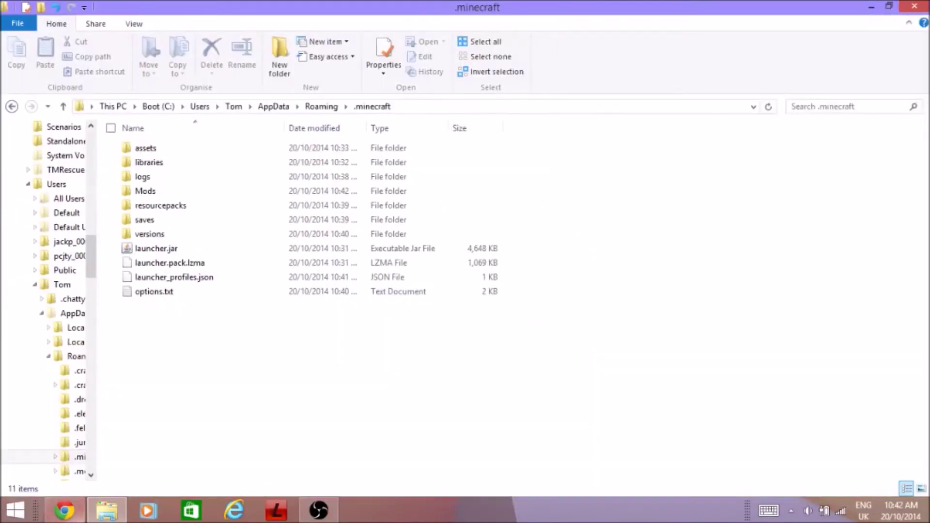
- Switch to Chrome's downloads list and show Pixelmon-1.7.10-3.2.9-universal.jar in its containing folder
left_click(64, 510)
double_click(616, 17)
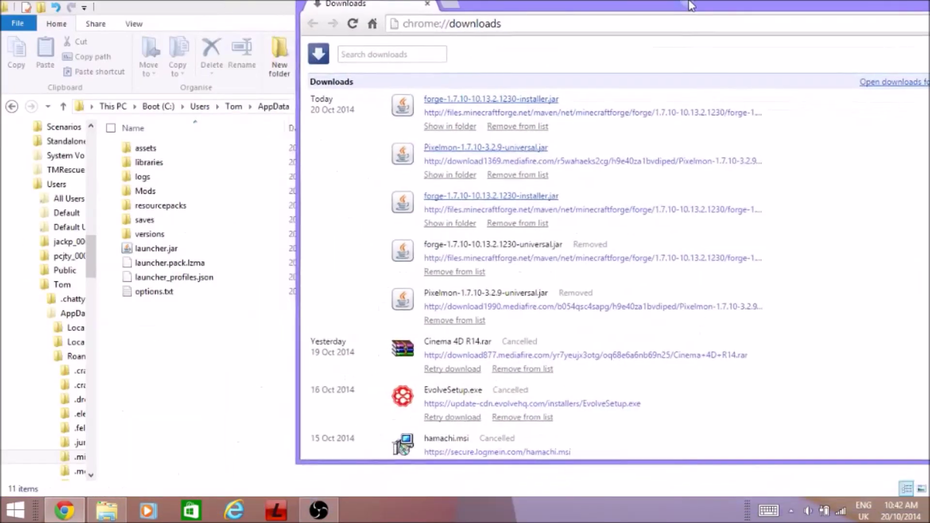
double_click(618, 9)
double_click(678, 15)
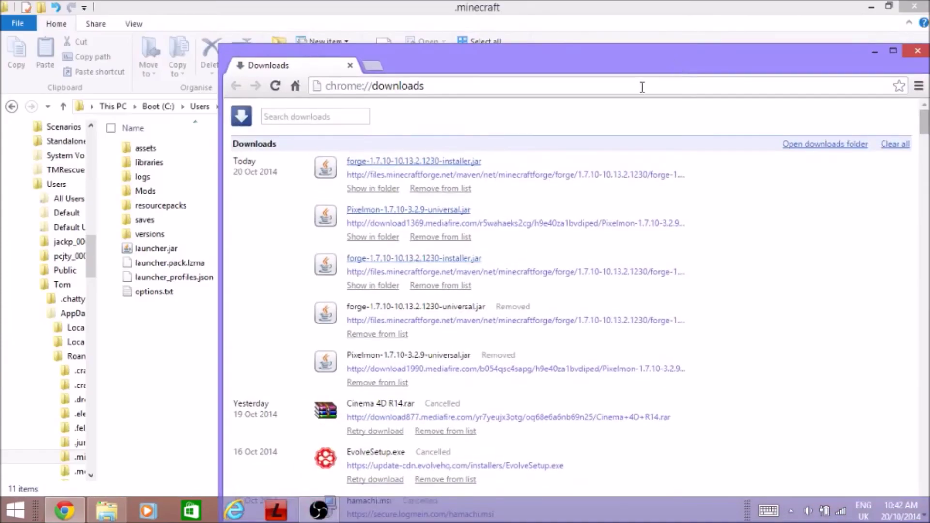
left_click_drag(641, 68, 712, 2)
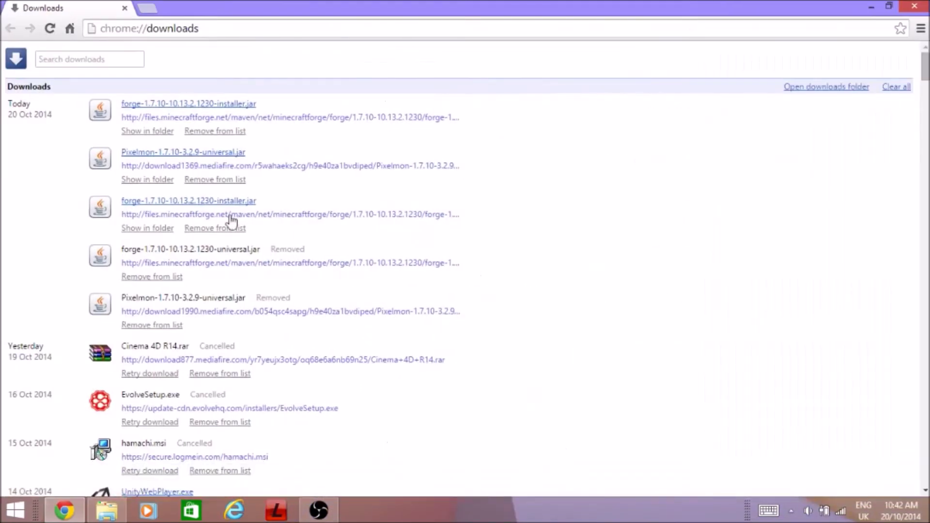
left_click(159, 180)
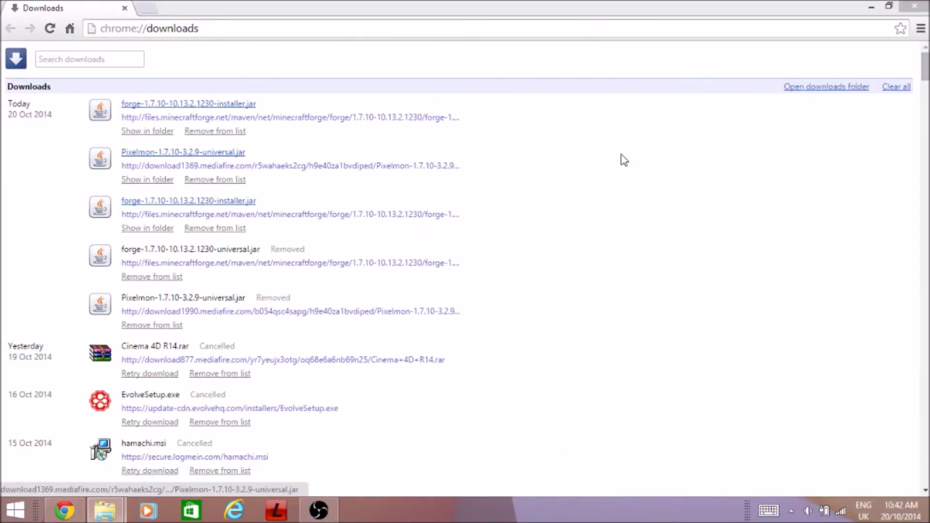
- Minimise the browser, move the Pixelmon jar from the Desktop folder window into the Mods folder, and close the Desktop window
left_click(872, 7)
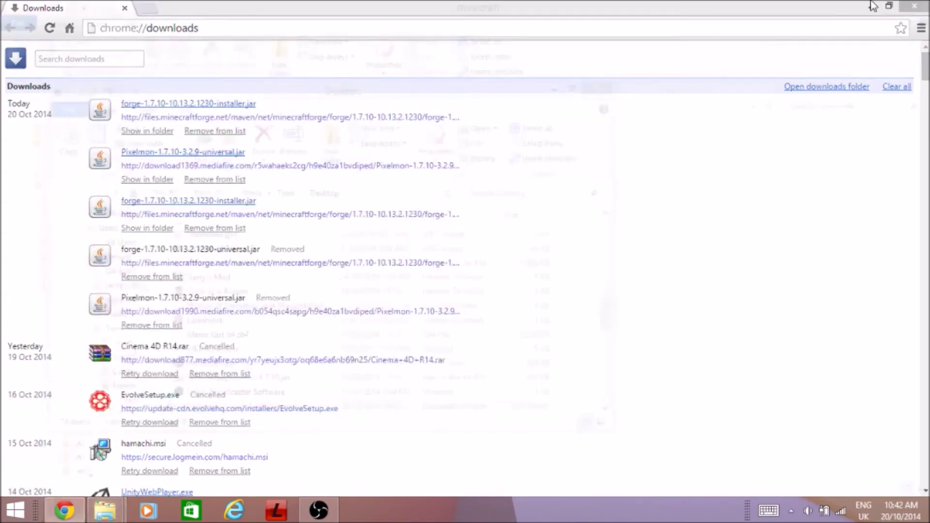
left_click_drag(379, 94, 864, 98)
left_click_drag(732, 410, 150, 193)
mouse_move(121, 507)
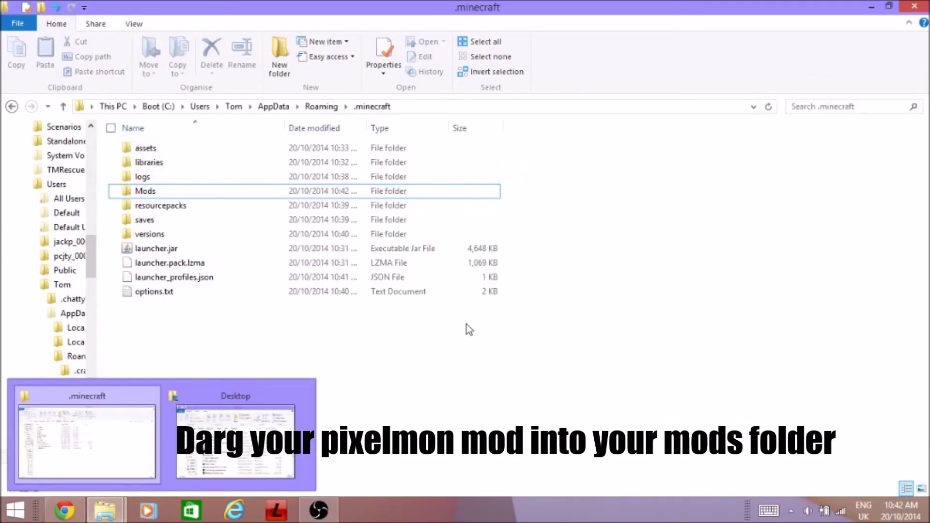
mouse_move(298, 402)
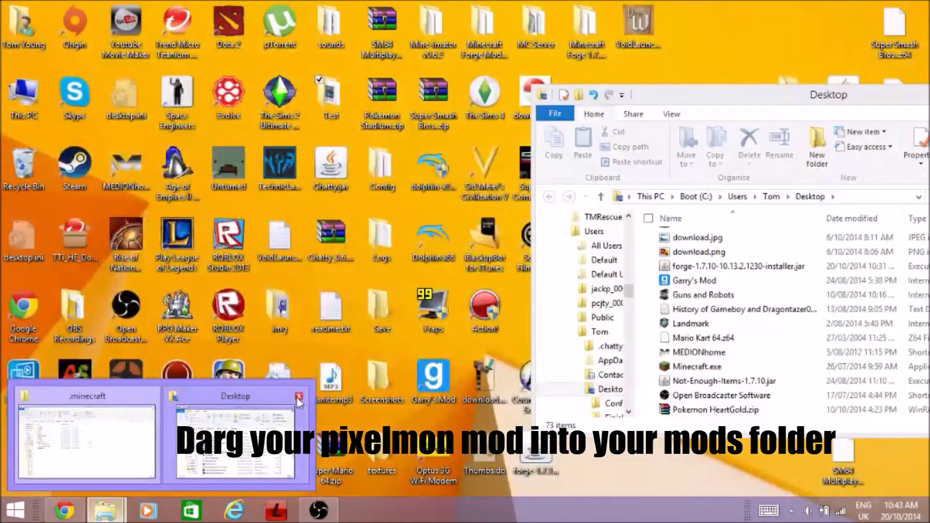
left_click(299, 402)
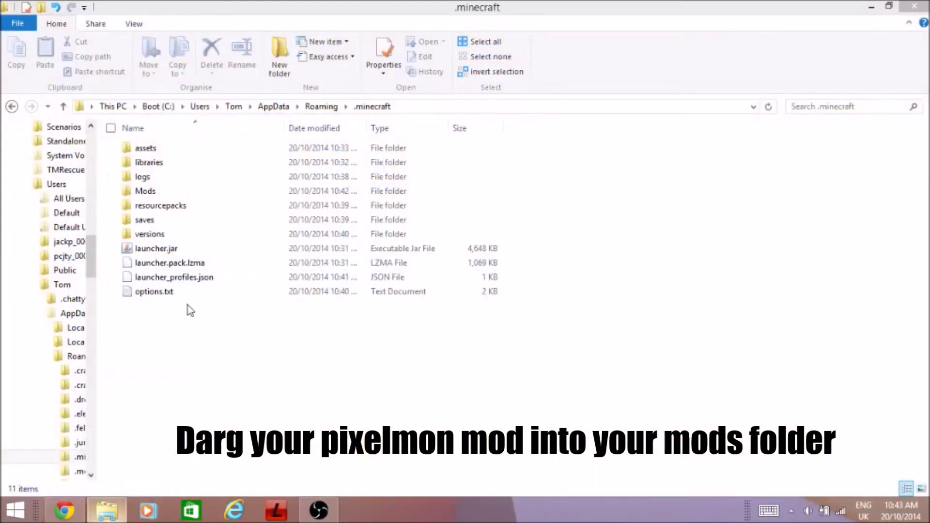
- Check the contents of the Mods folder, return to .minecraft and minimise the File Explorer window
double_click(146, 192)
left_click(12, 106)
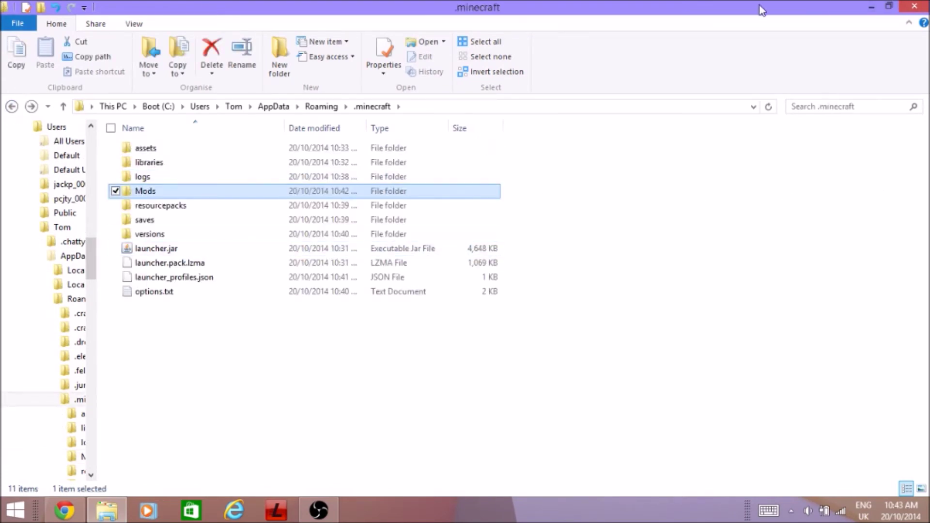
left_click_drag(760, 8, 579, 141)
left_click(711, 134)
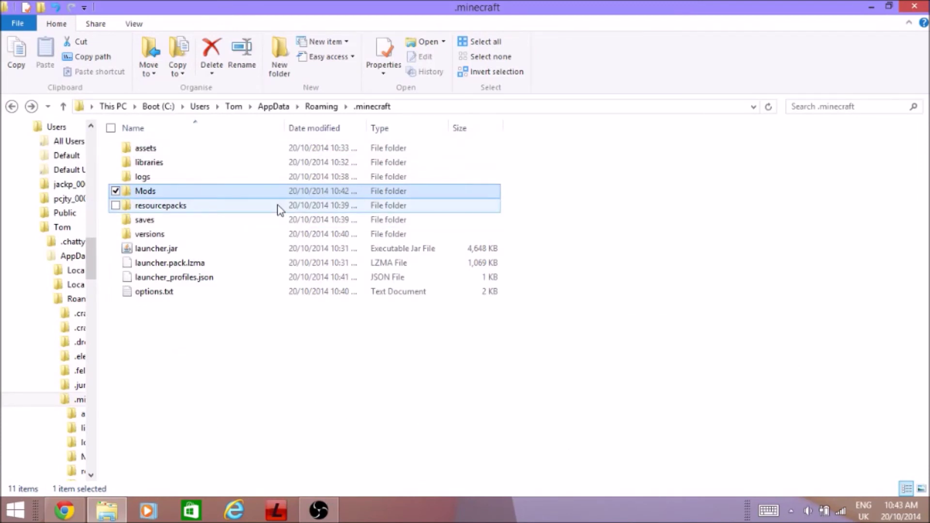
left_click(872, 8)
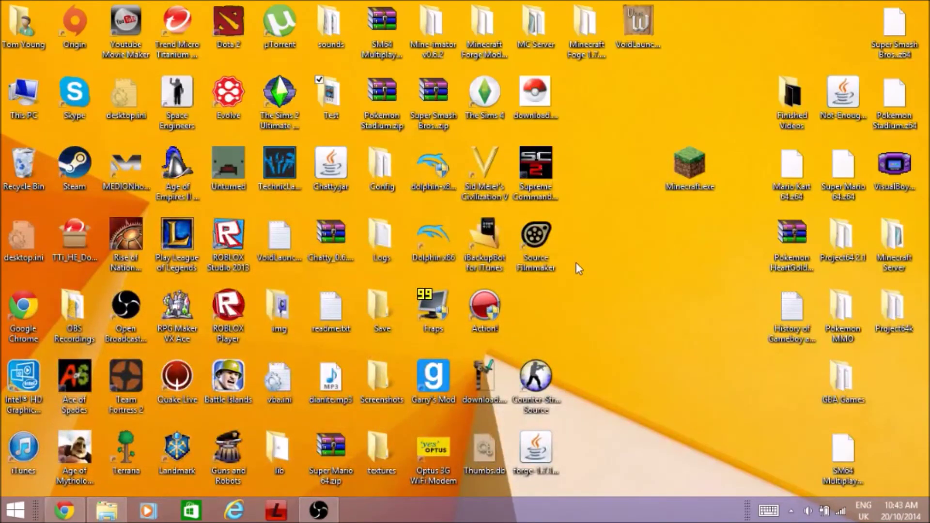
- Start the Minecraft launcher from the desktop and maximise its window
left_click(789, 512)
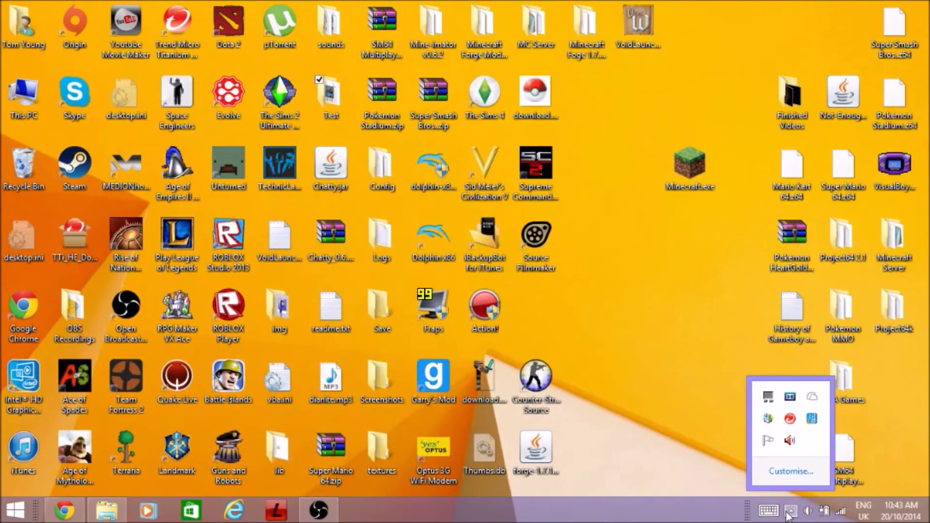
left_click(790, 512)
double_click(706, 160)
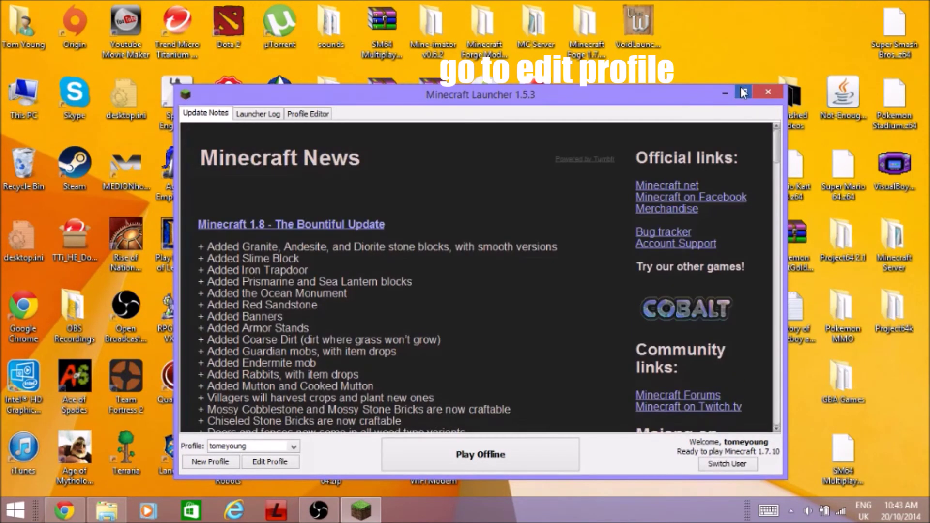
left_click(742, 92)
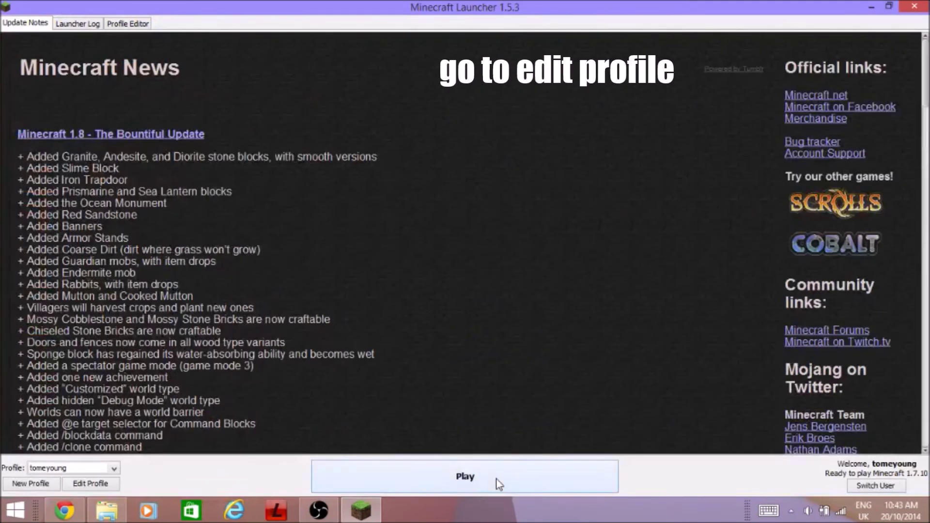
- Edit the launcher profile to use version release 1.7.10-Forge10.13.2.1230 and save the profile
left_click(92, 484)
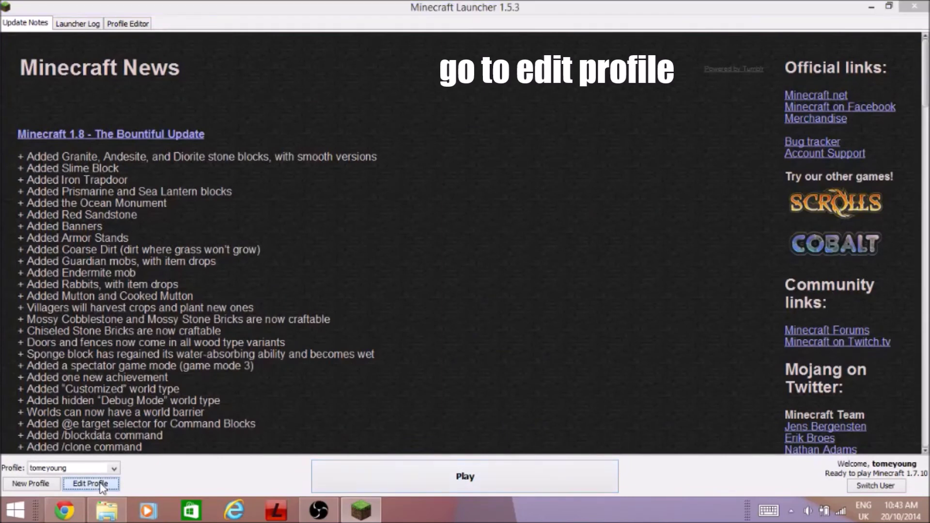
left_click(481, 305)
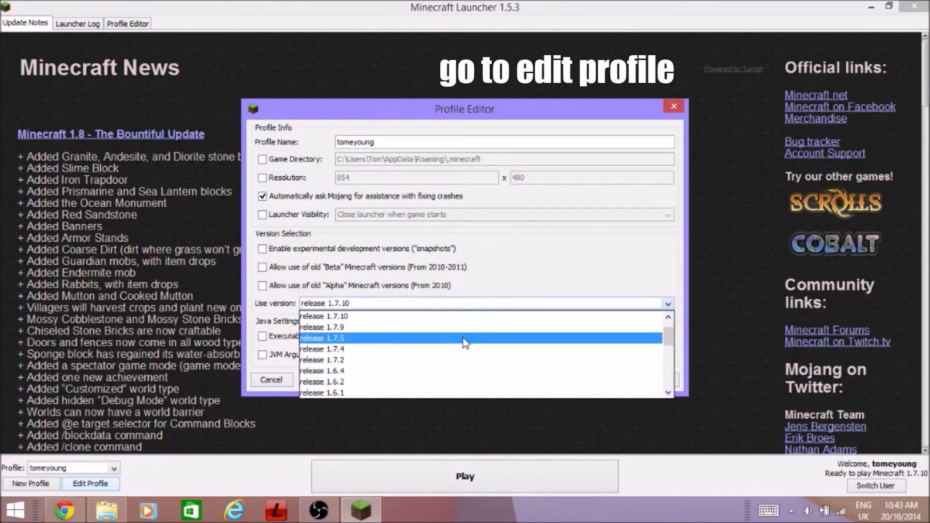
scroll(463, 342, "down", 8)
left_click(318, 395)
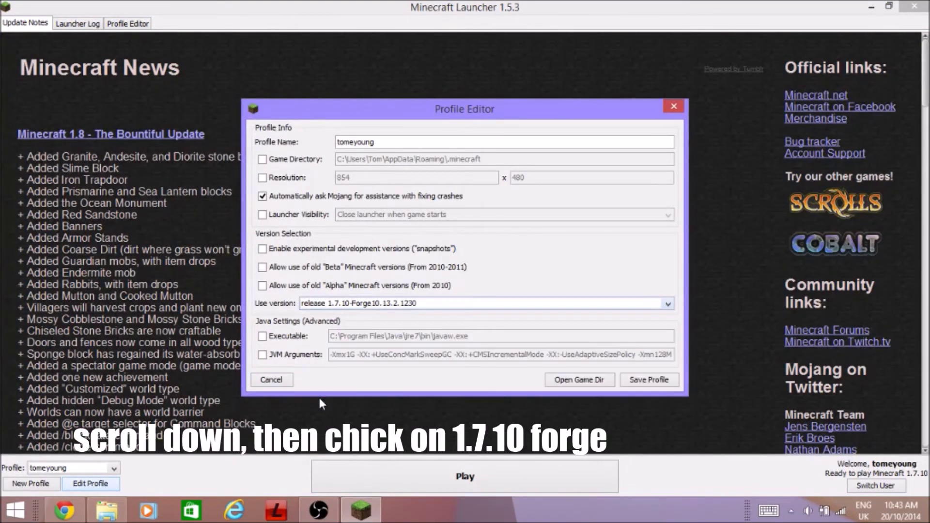
left_click(630, 381)
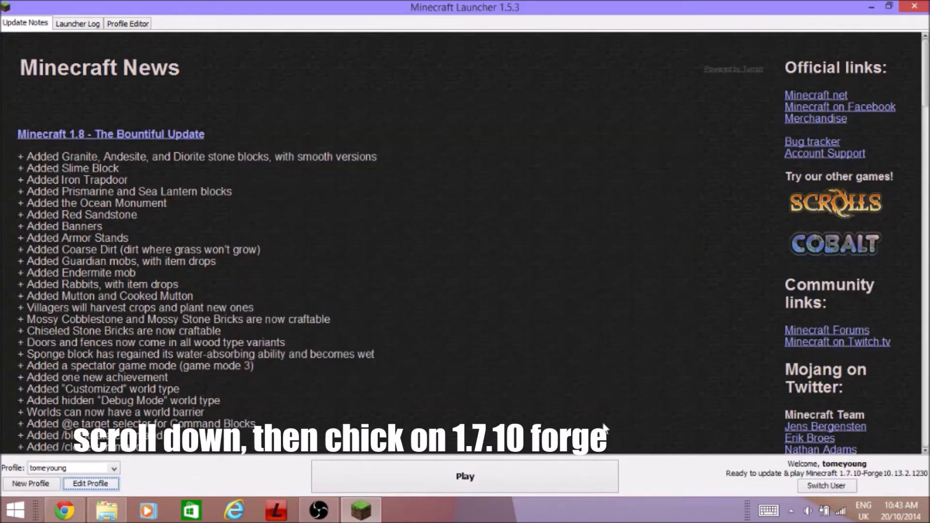
- Launch the game with the Forge profile and wait for its title screen
left_click(566, 478)
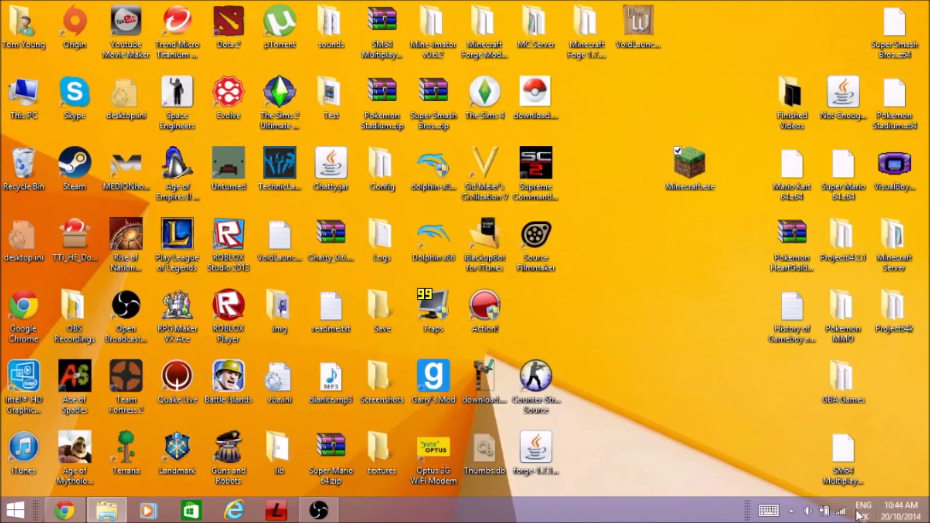
left_click(792, 510)
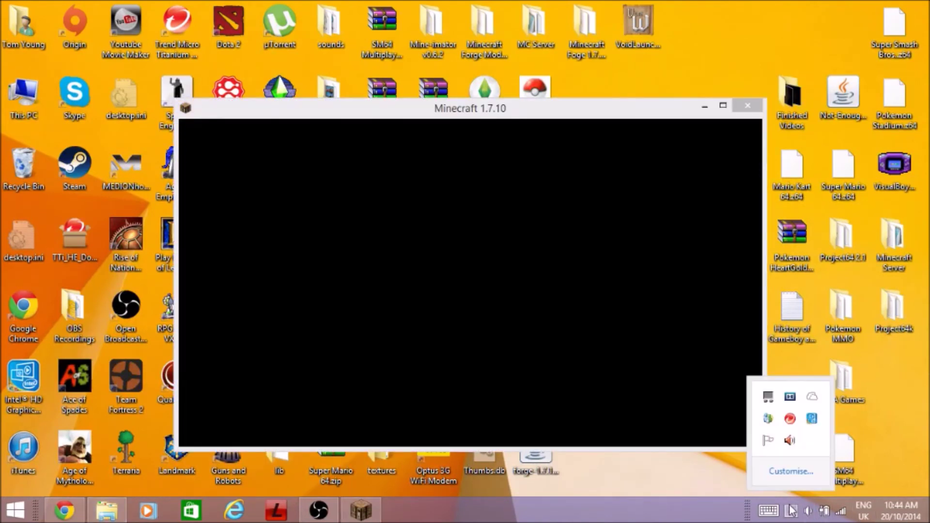
left_click(792, 510)
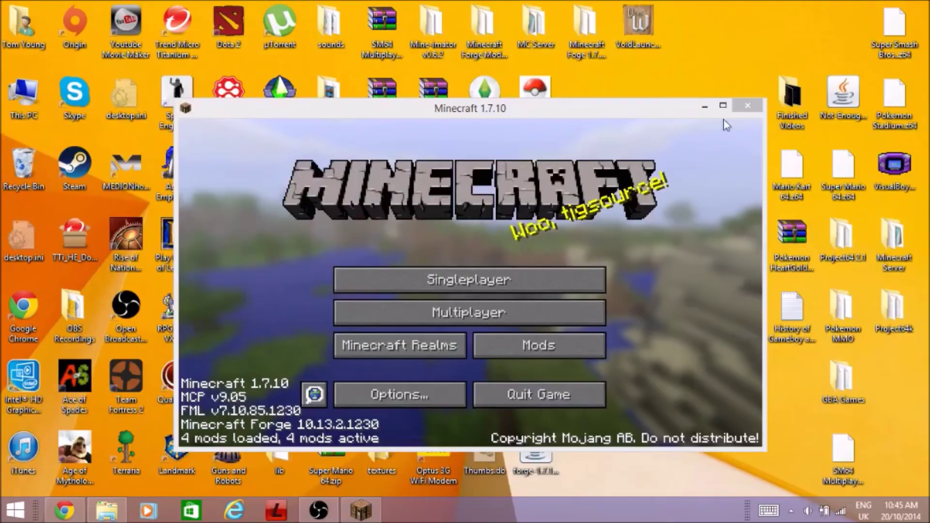
- Maximise the game window, review the list of installed mods and return to the title screen
left_click(722, 105)
left_click(483, 275)
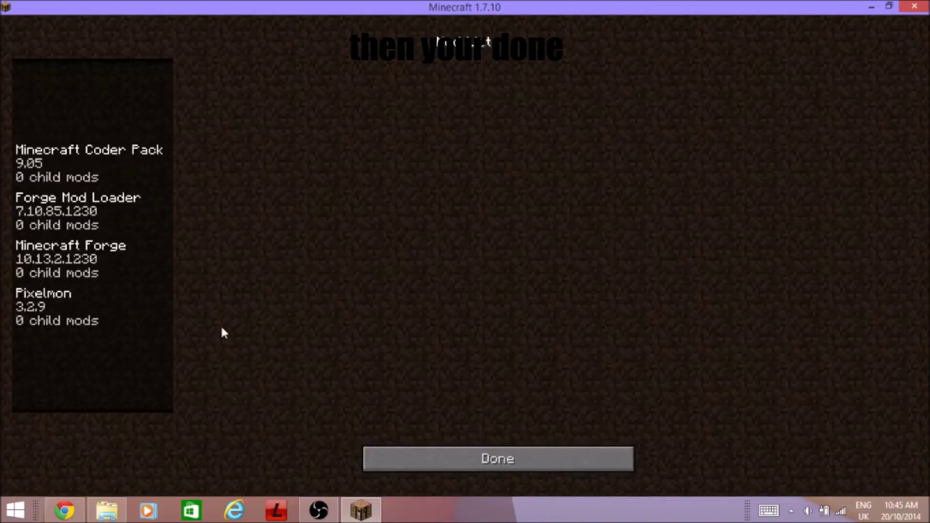
left_click(448, 457)
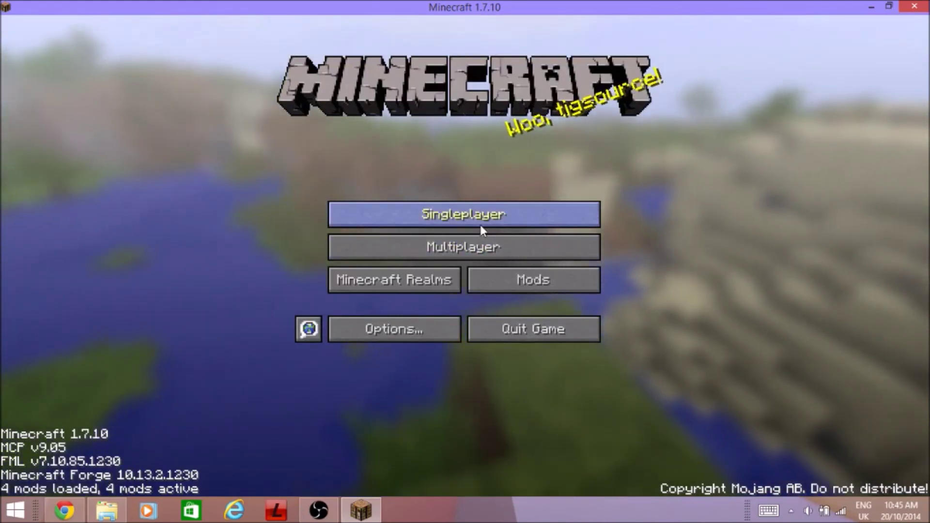
- Create a new singleplayer world named New World with the game mode set to Creative
left_click(481, 225)
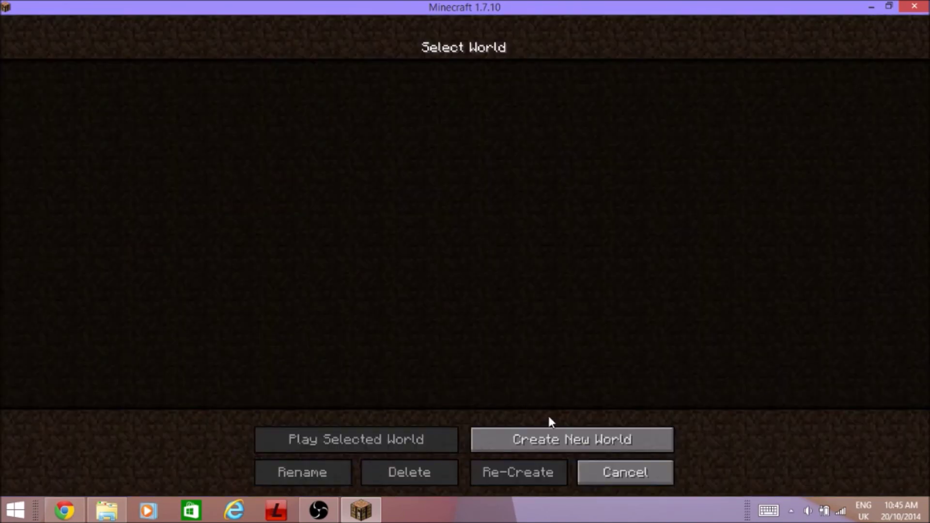
left_click(546, 439)
left_click(474, 193)
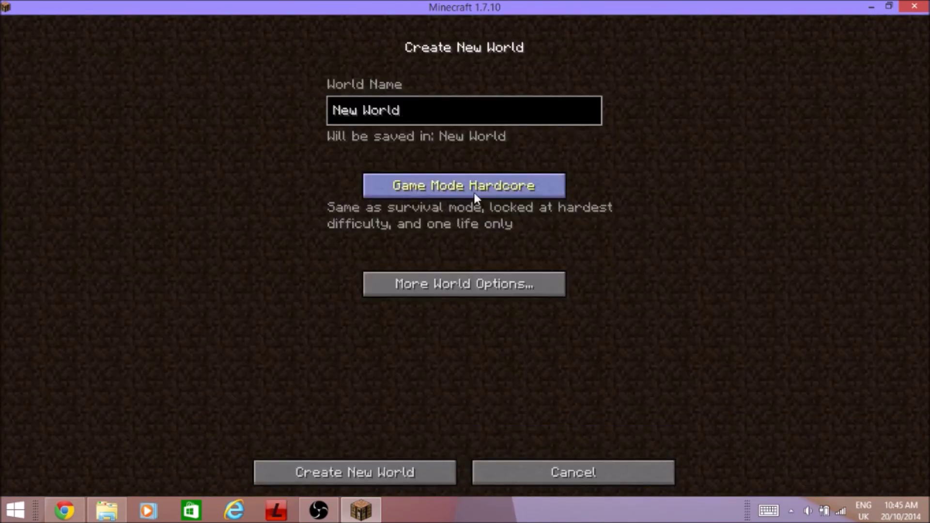
left_click(474, 192)
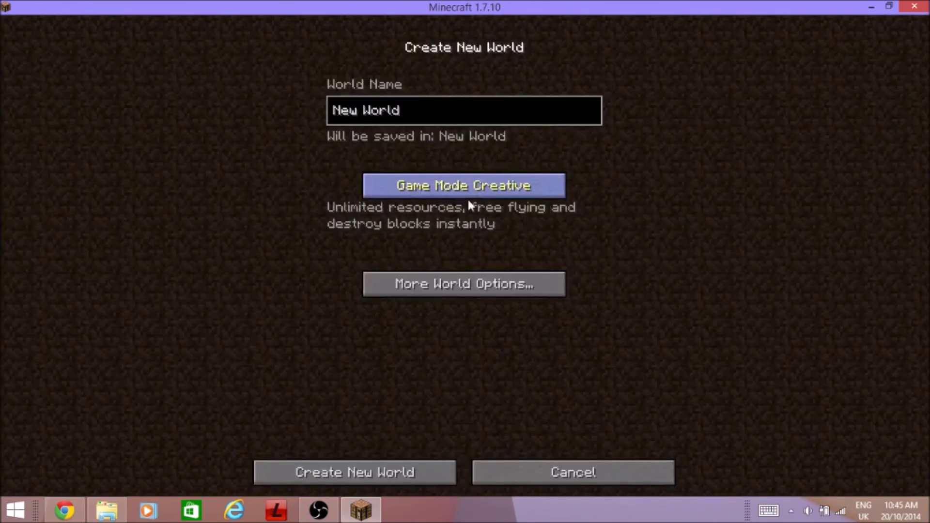
left_click(346, 473)
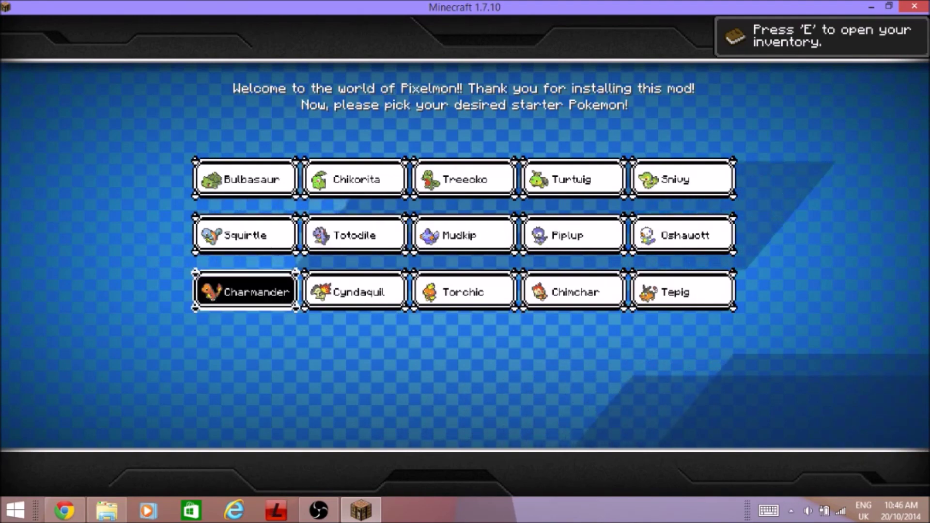
- Choose Charmander as the starter Pokemon and switch the camera to the front-facing third-person view
left_click(245, 292)
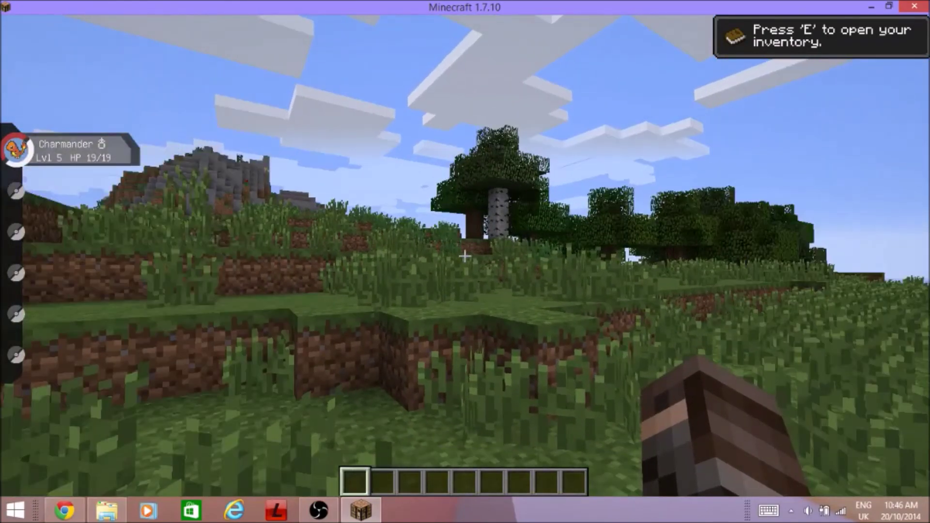
key("F5")
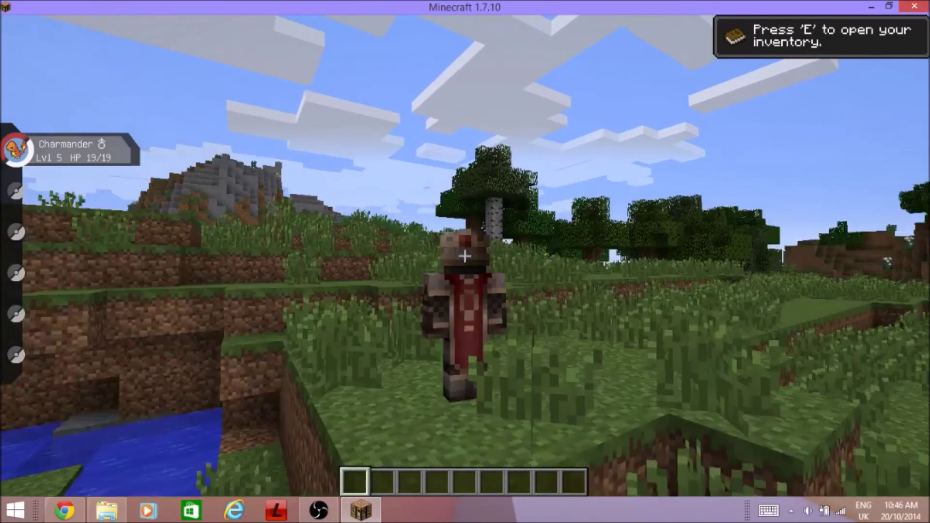
key("F5")
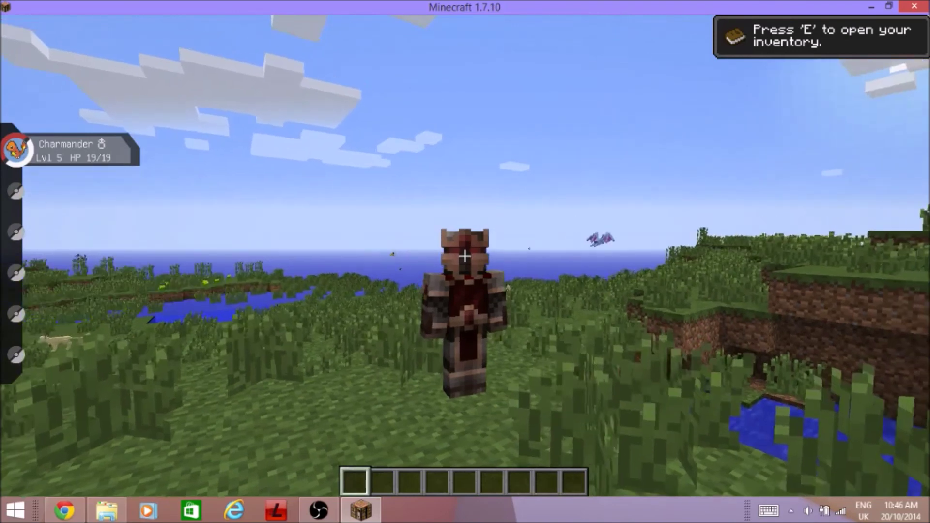